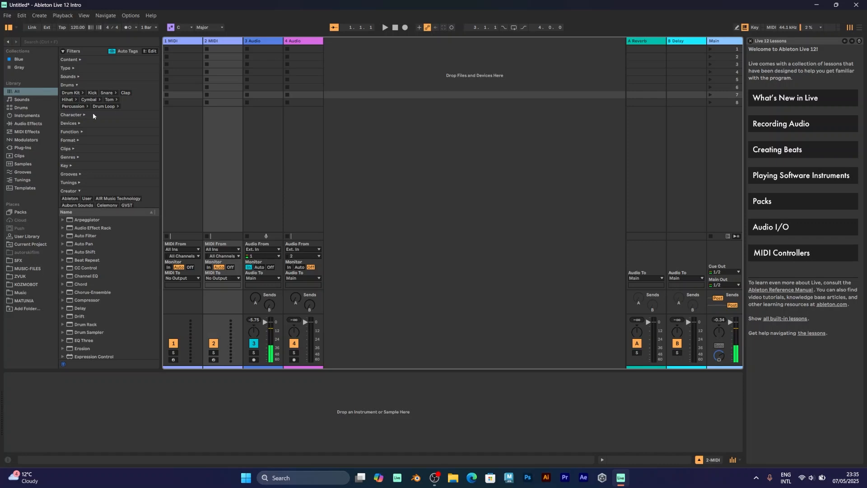
Filter the drum library to drum kits and load AG Techno Kit onto the first MIDI track.
left_click(21, 108)
left_click(71, 83)
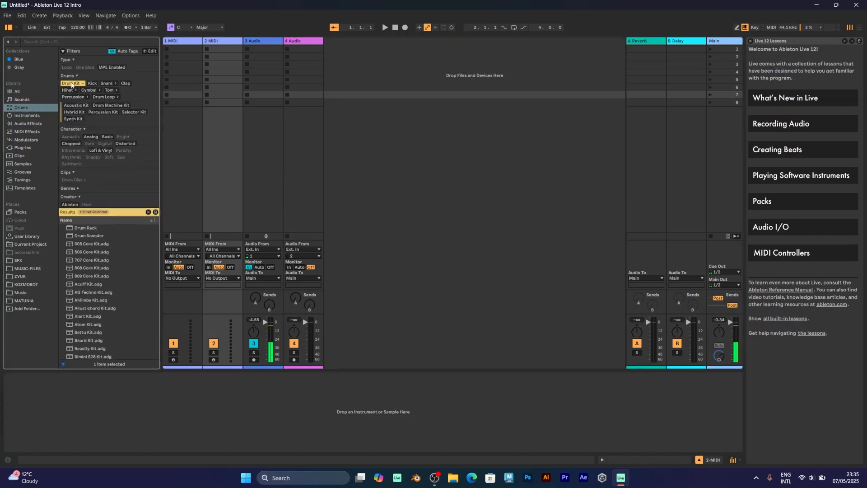
scroll(118, 264, "down", 10)
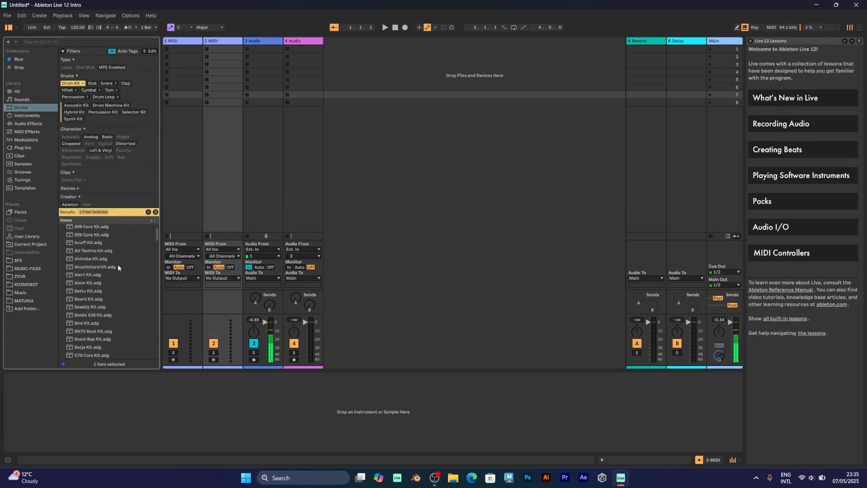
scroll(118, 264, "down", 2)
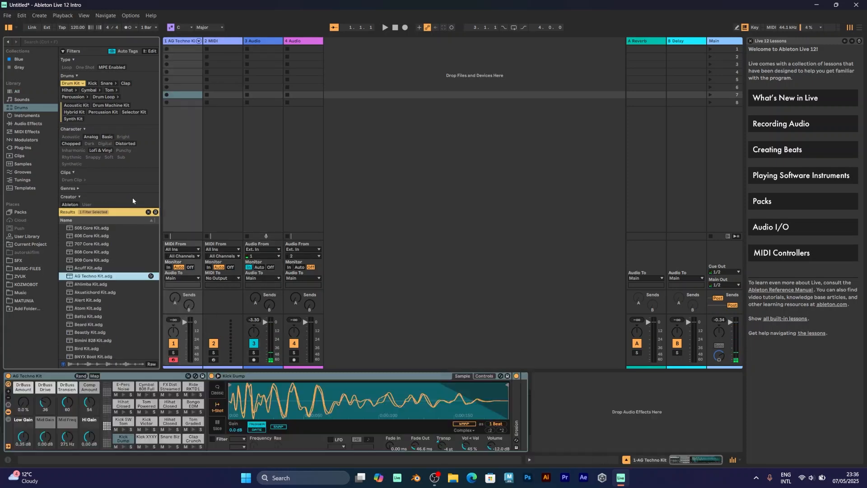
left_click(135, 260)
left_click(135, 252, "shift")
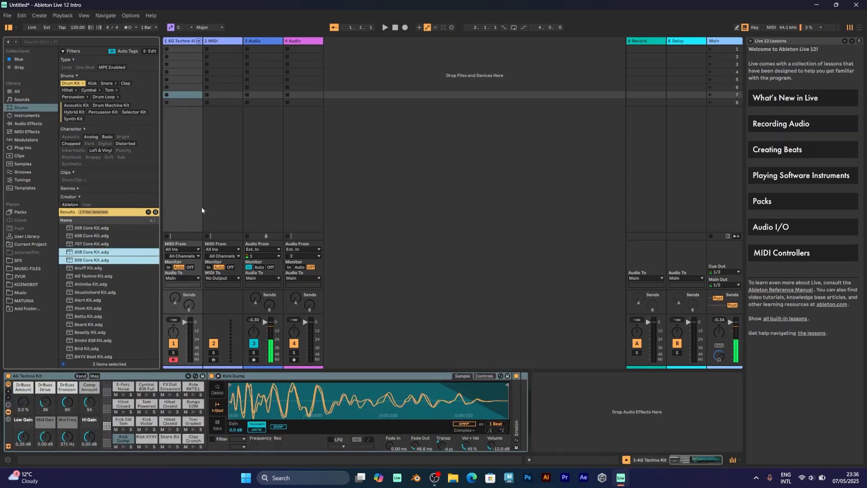
left_click(110, 278)
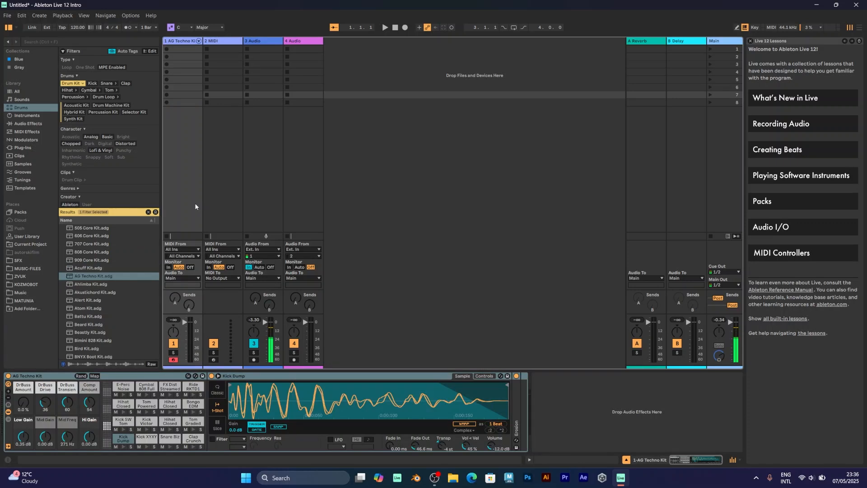
Audition the AG Techno Kit's drum sounds by playing several different pads.
key("a")
key("e")
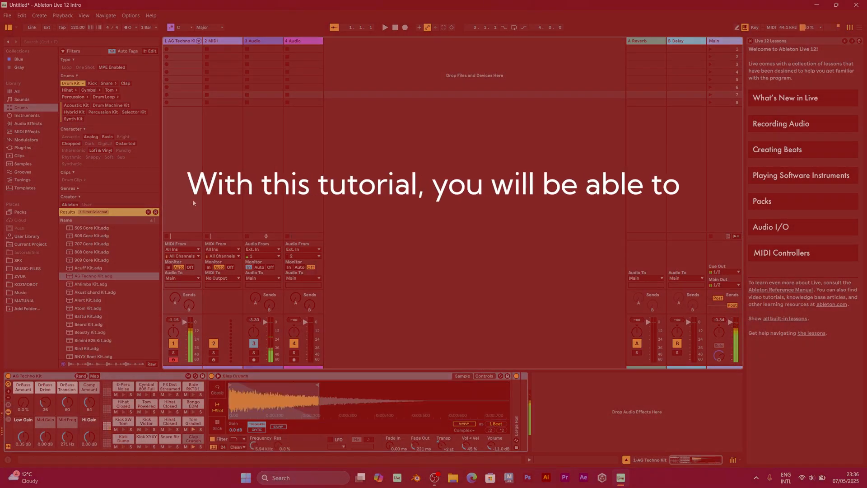
key("d")
key("f")
key("t")
key("g")
key("y")
key("h")
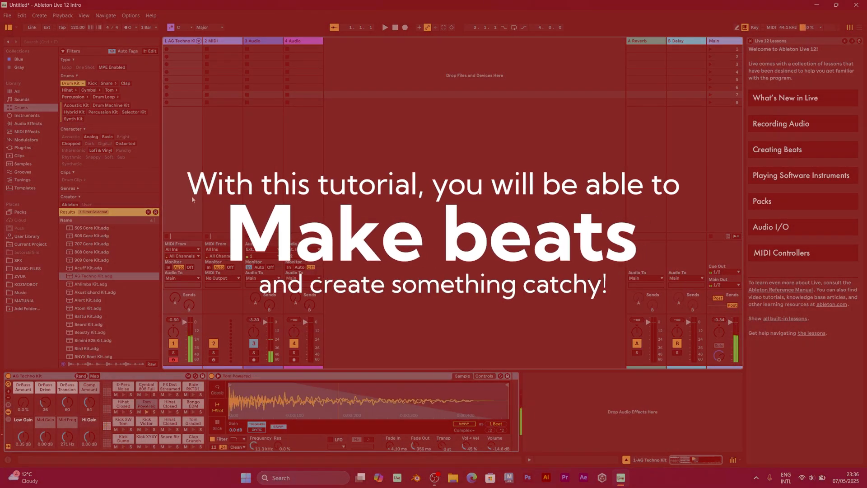
key("a")
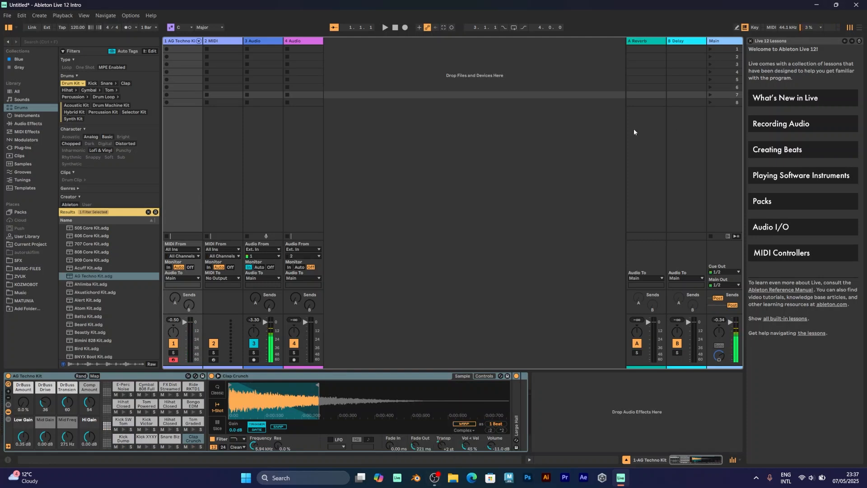
Switch to the Arrangement View and enable a four-bar loop starting at bar 1.
left_click(860, 29)
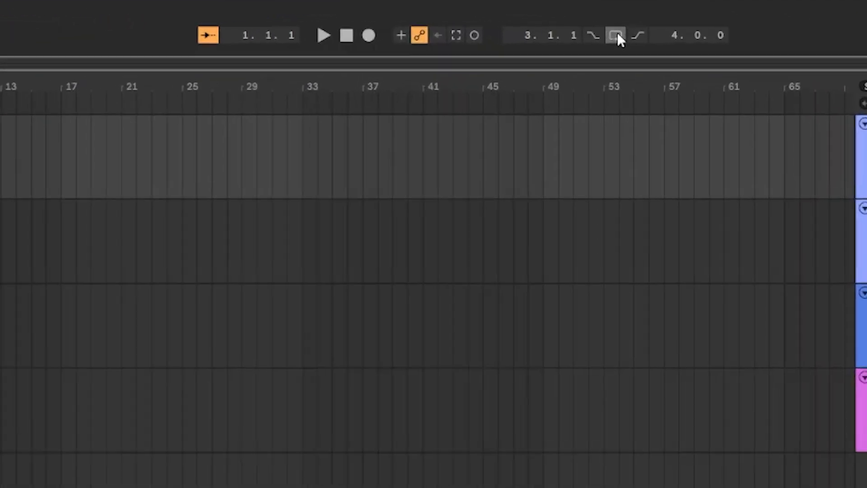
left_click(515, 28)
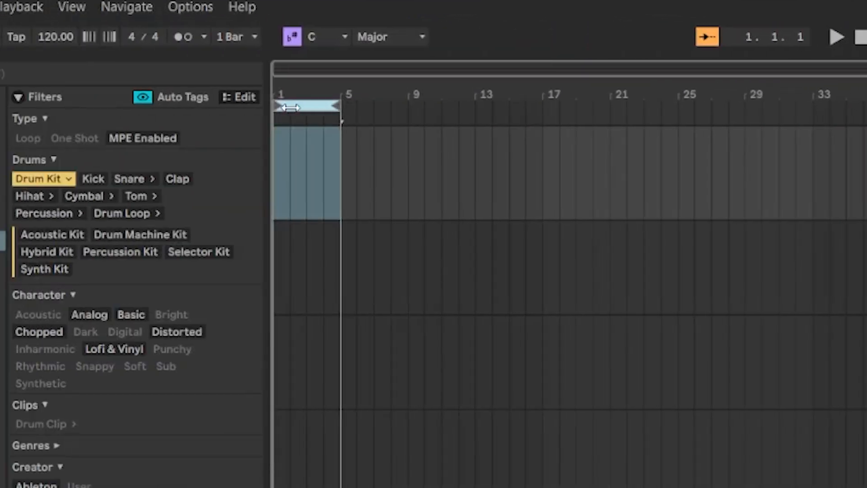
Turn on the metronome and review its count-in, sound and rhythm settings.
left_click(207, 39)
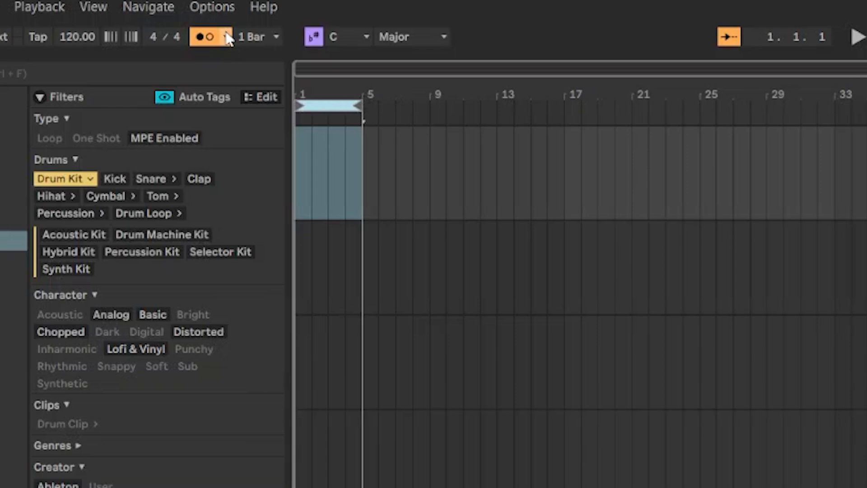
left_click(226, 41)
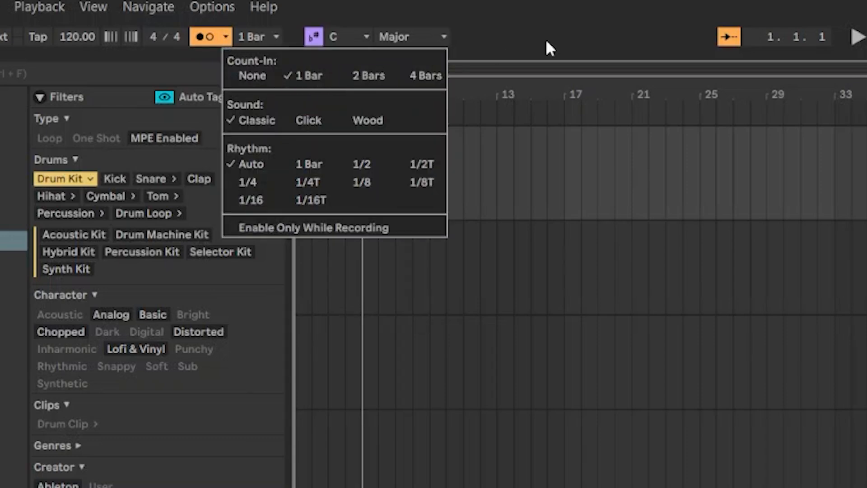
left_click(781, 36)
left_click(781, 37)
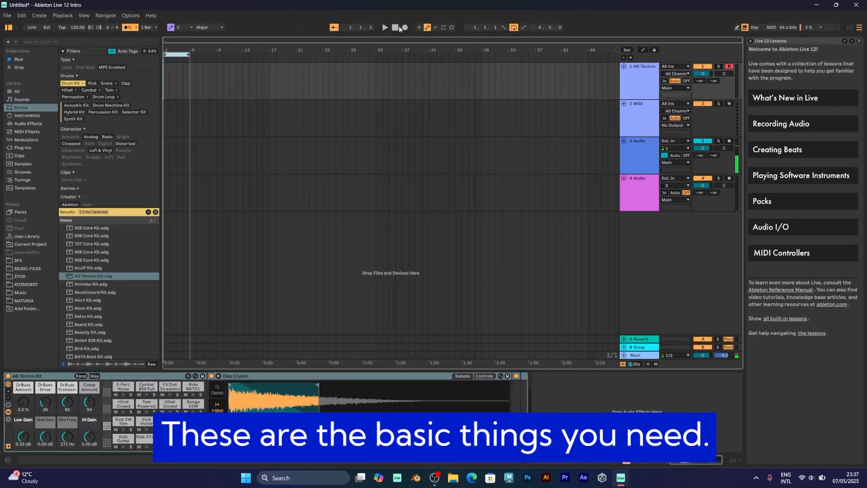
Record a four-bar beat with Kick Dump and Clap Crunch on the AG Techno Kit track.
left_click(405, 28)
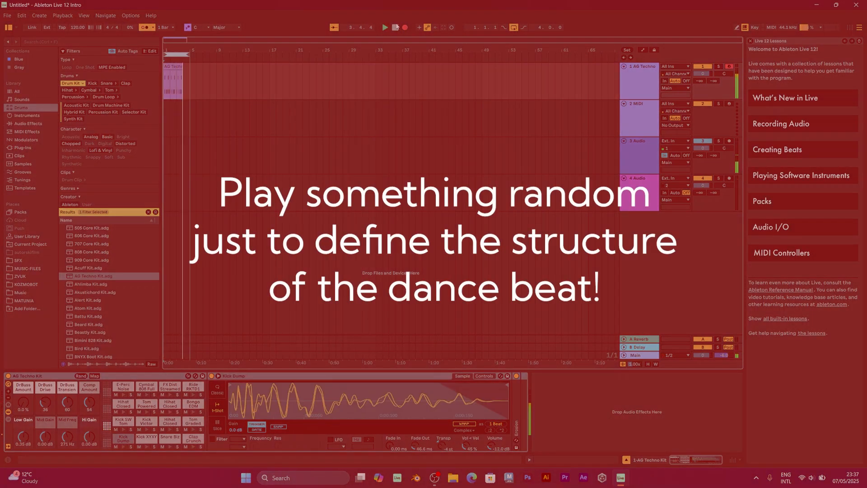
left_click(397, 27)
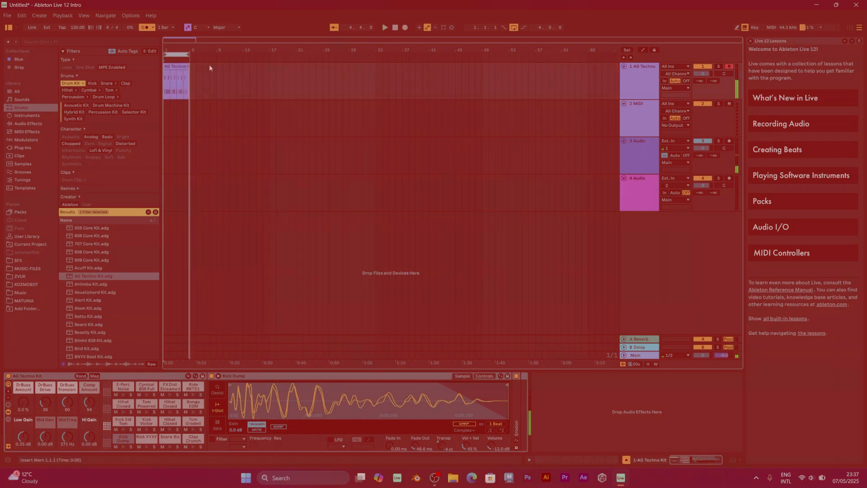
Quantize all notes in the recorded drum clip and play the result.
double_click(168, 68)
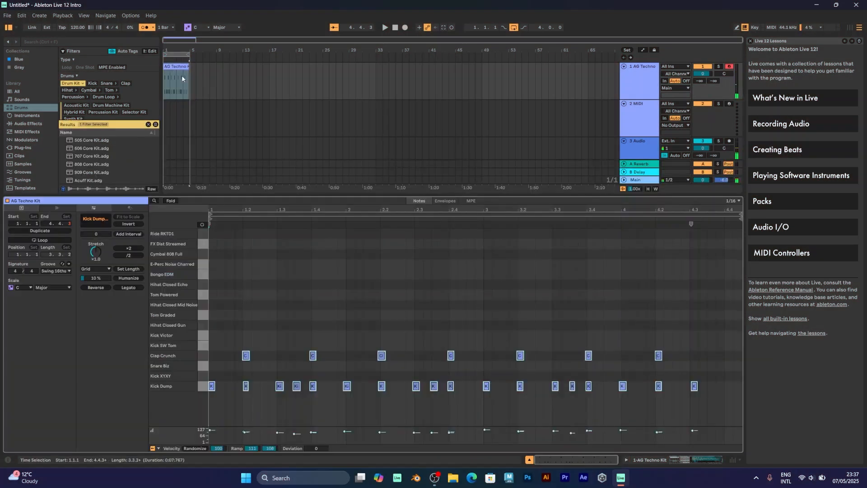
left_click(396, 335)
key("ctrl+a")
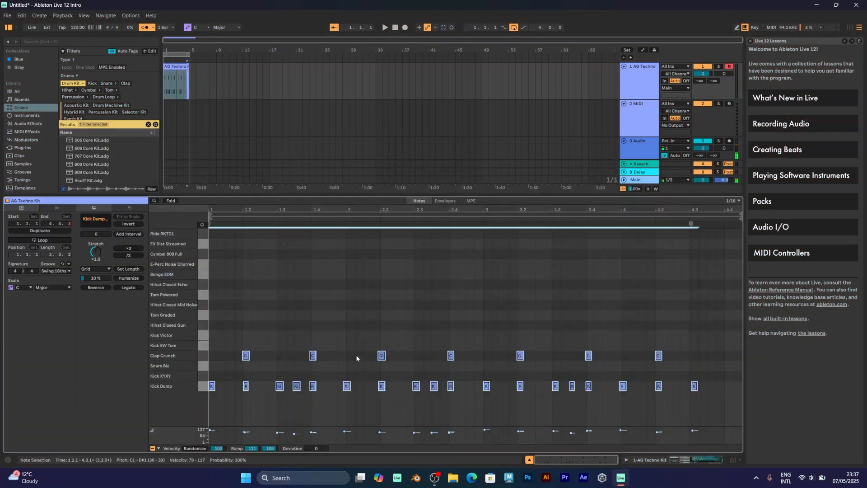
left_click(405, 320)
key("ctrl+a")
right_click(404, 320)
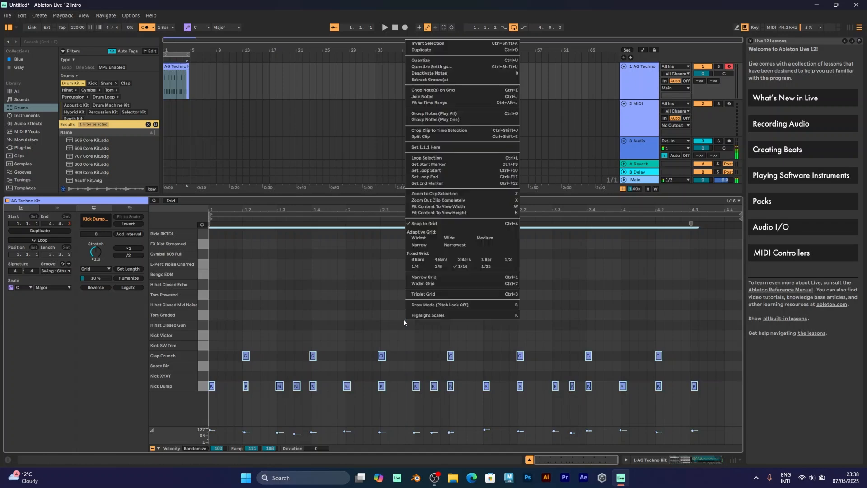
left_click(433, 61)
left_click(535, 286)
key("space")
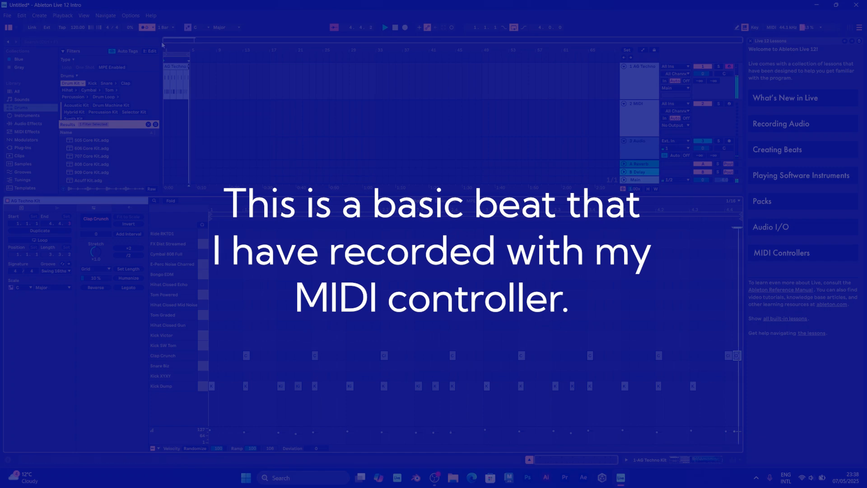
Turn on looping for the drum clip and set its loop length to four bars.
scroll(396, 95, "down", 3)
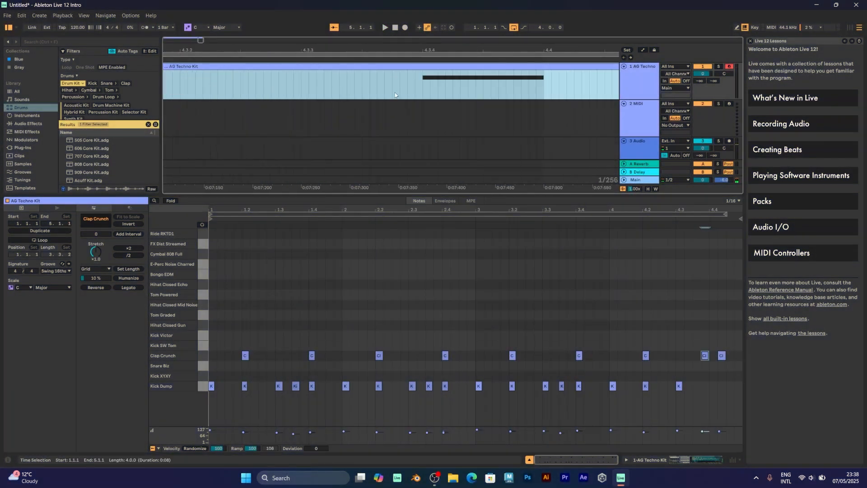
left_click(58, 241)
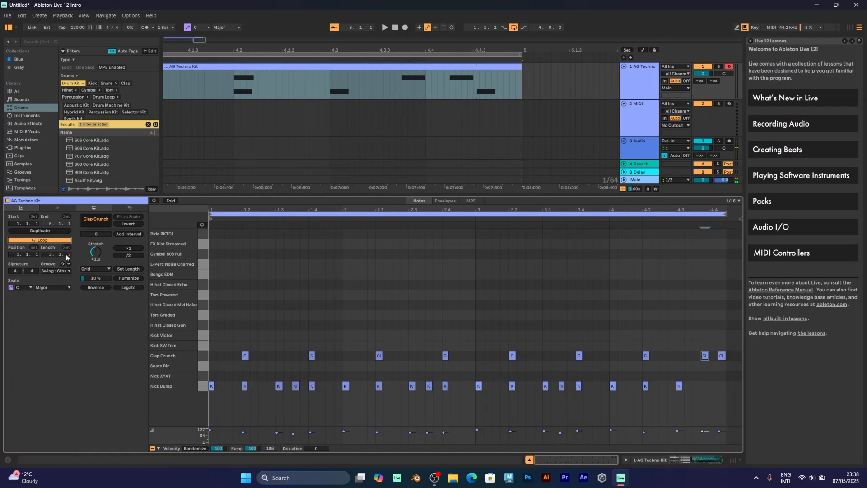
left_click_drag(726, 214, 740, 215)
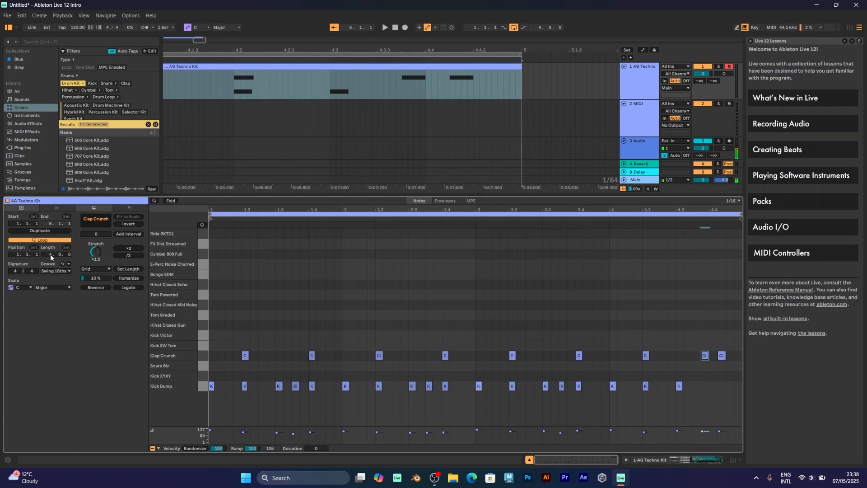
Try extending the looped drum clip along the timeline to bar 14 and beyond.
left_click(289, 66)
scroll(290, 75, "down", 8)
left_click(293, 74)
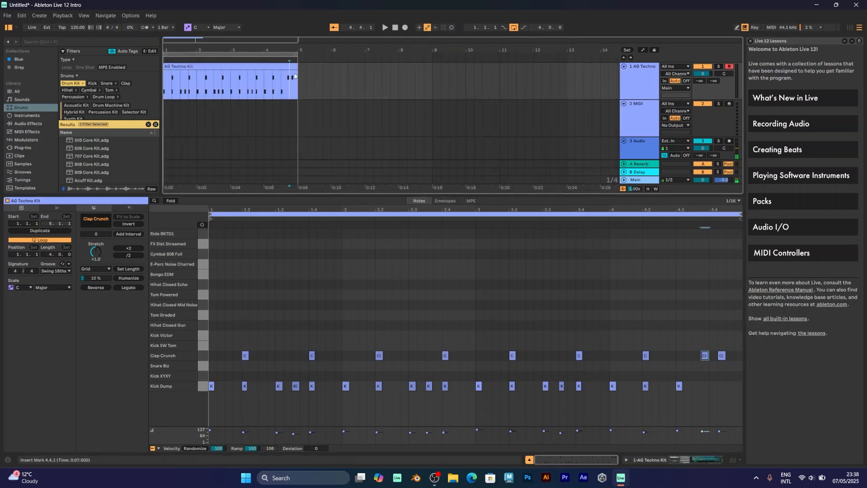
left_click_drag(297, 66, 608, 64)
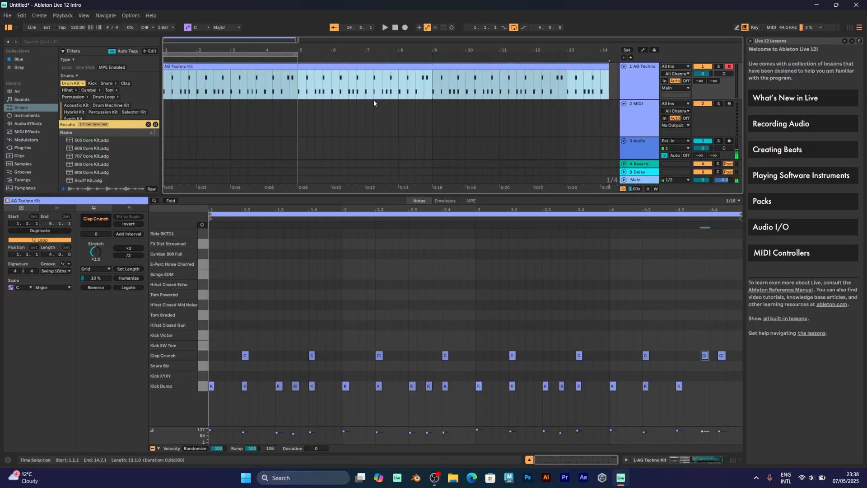
left_click(359, 110)
left_click(323, 84)
scroll(325, 83, "down", 4)
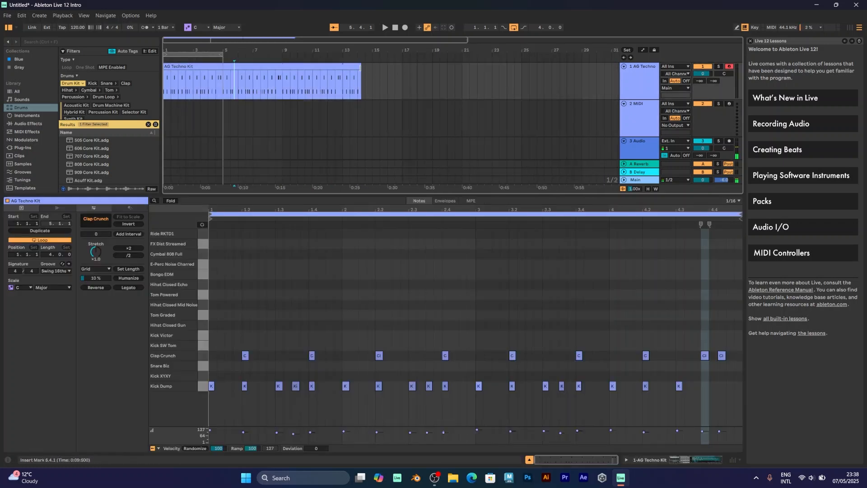
left_click_drag(360, 68, 487, 62)
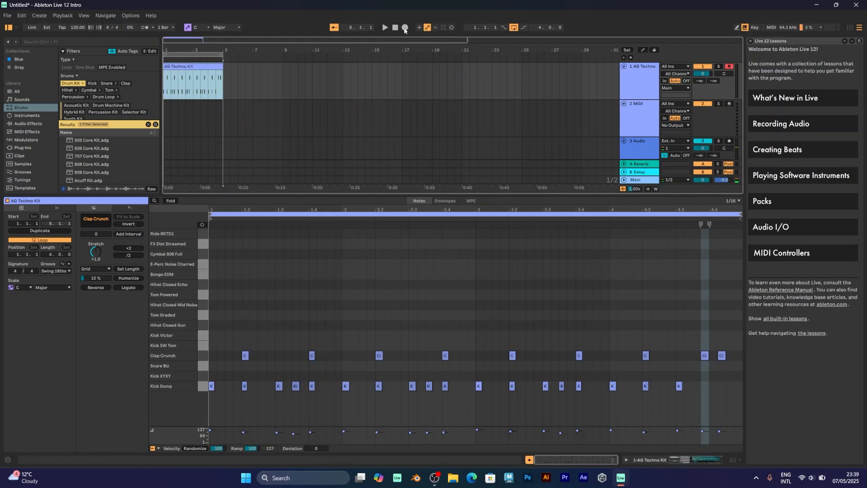
Move the 4.3.4 Clap Crunch note to beat 4.4, add another at 4.4.4, and play the beat.
left_click(396, 29)
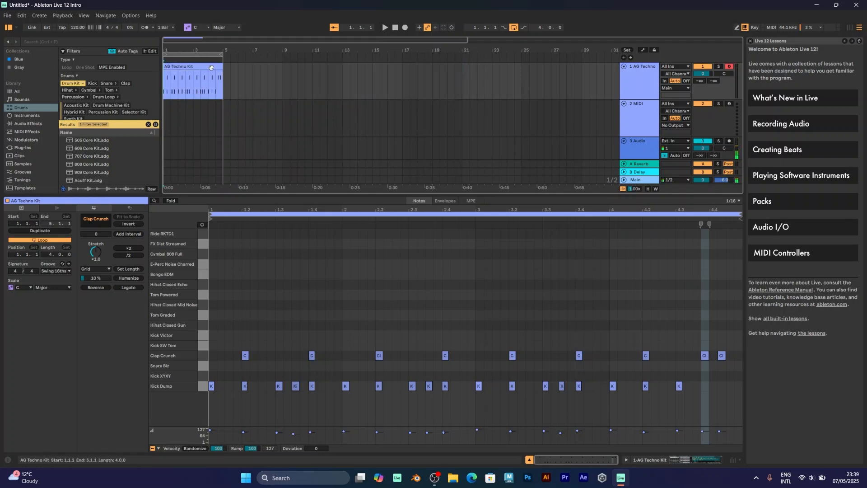
left_click(668, 277)
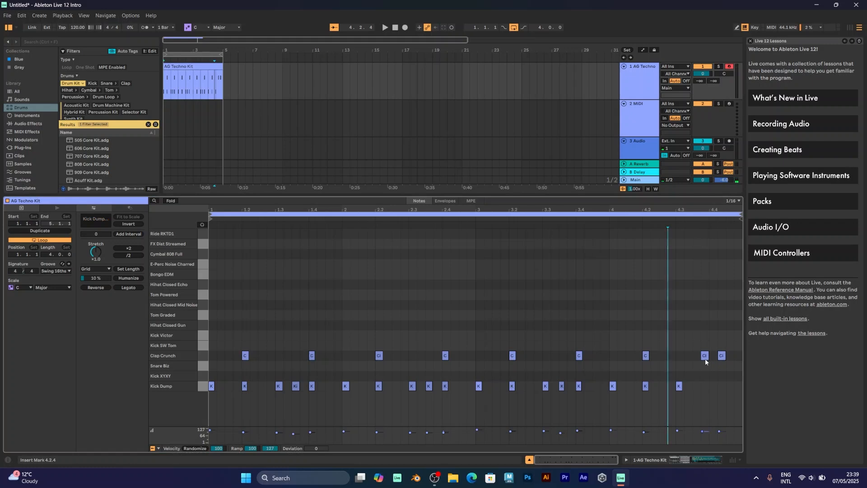
left_click_drag(705, 358, 718, 359)
double_click(737, 355)
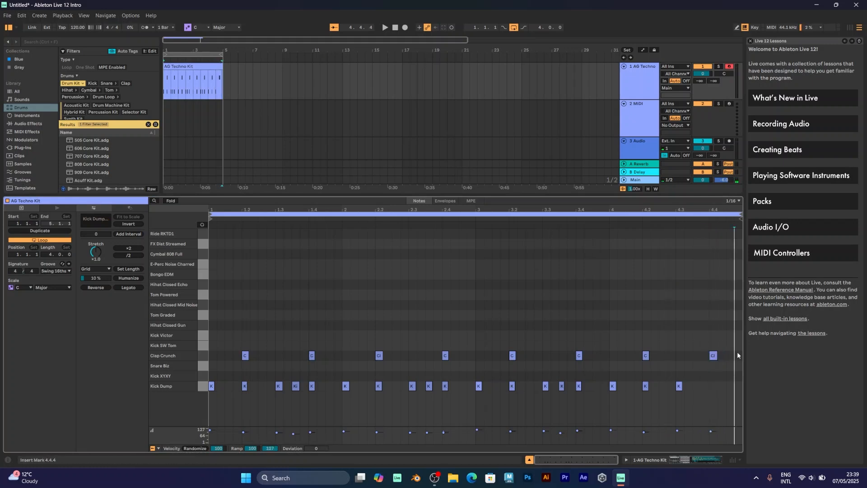
key("space")
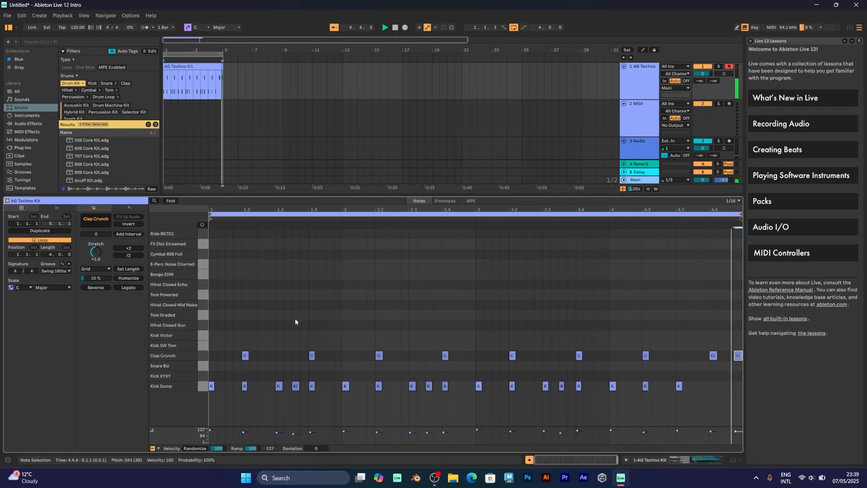
key("space")
Replace the first track's drum kit with Akustichord Kit and play the beat.
double_click(640, 81)
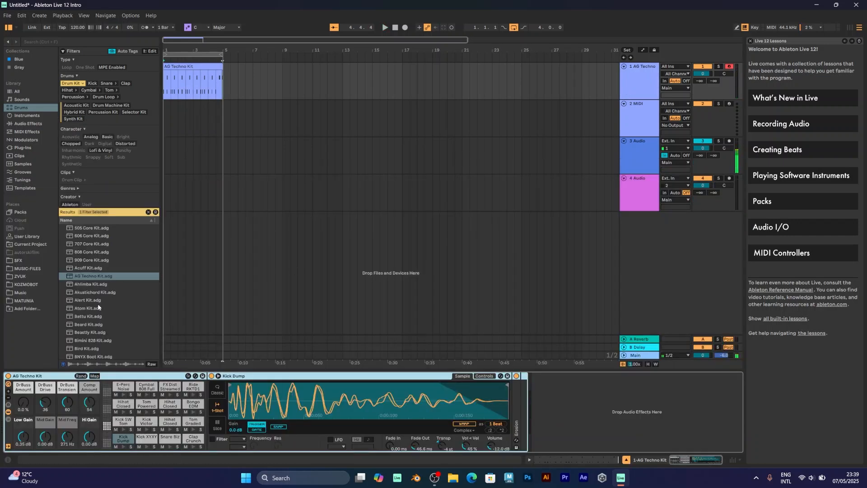
left_click(100, 292)
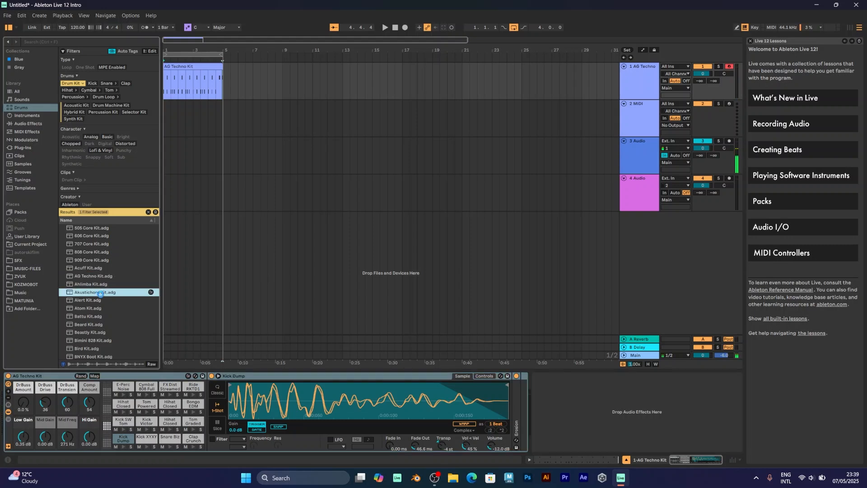
key("space")
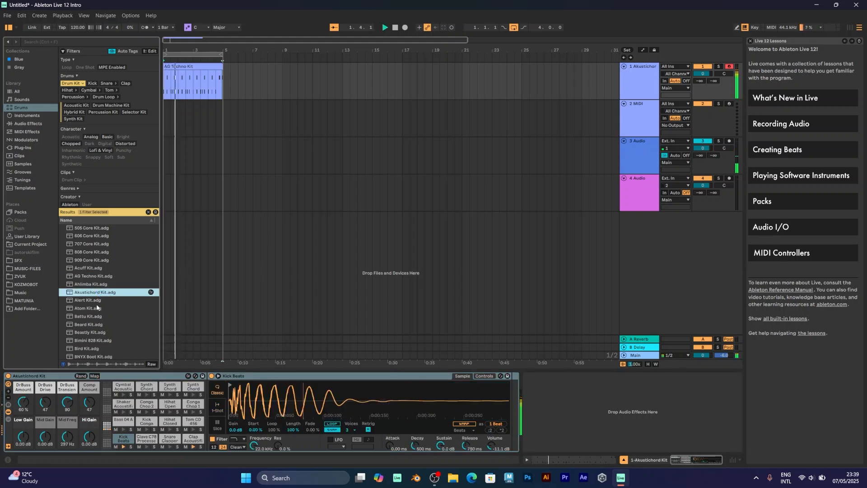
Open the drum clip's notes and move all Clap Acoustified notes to the Snare Clapper row.
double_click(199, 74)
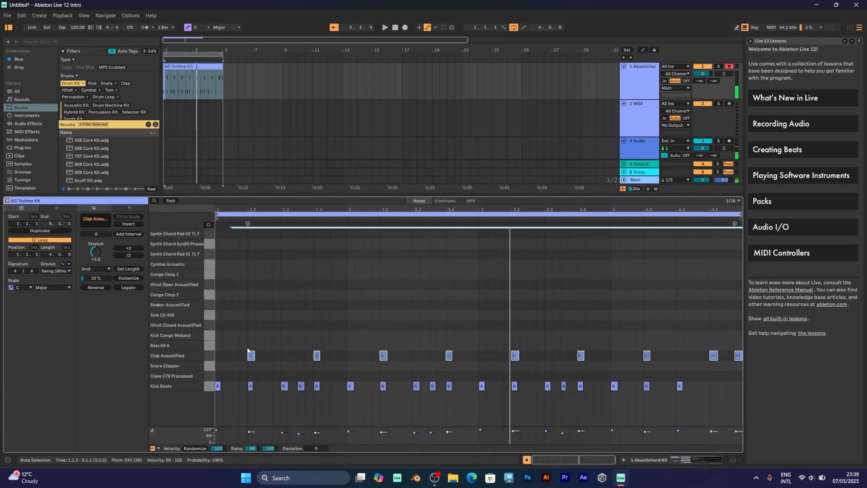
left_click_drag(250, 358, 252, 365)
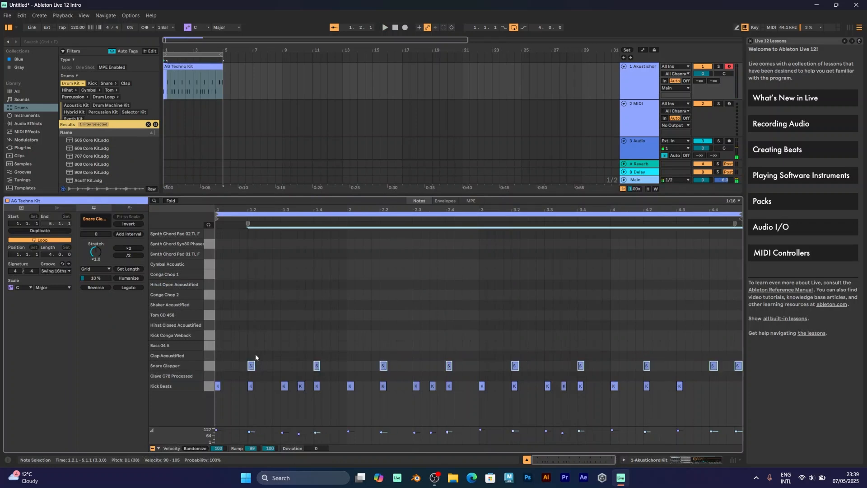
Try moving the Snare Clapper notes to the Shaker Acoustified row with new Clap Acoustified notes, and undo these edits.
key("space")
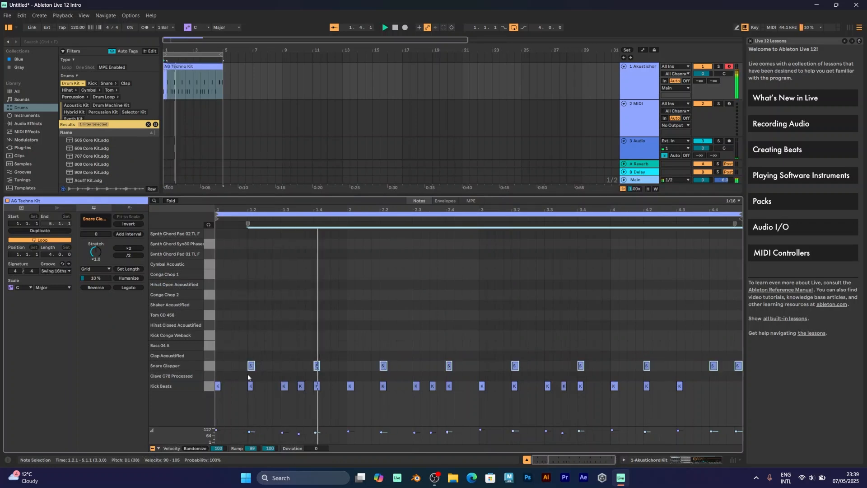
left_click_drag(251, 365, 239, 307)
double_click(251, 356)
double_click(318, 356)
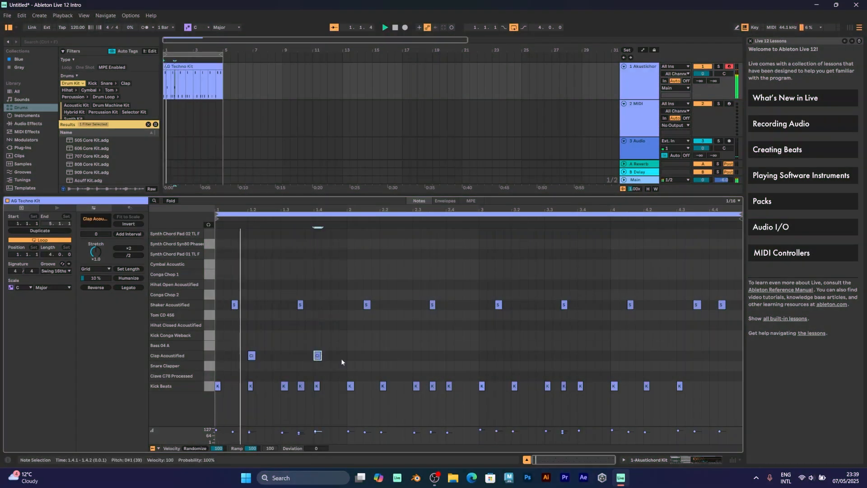
double_click(384, 356)
key("ctrl+z")
key("ctrl+z")
key("ctrl+z")
key("ctrl+z")
key("ctrl+z")
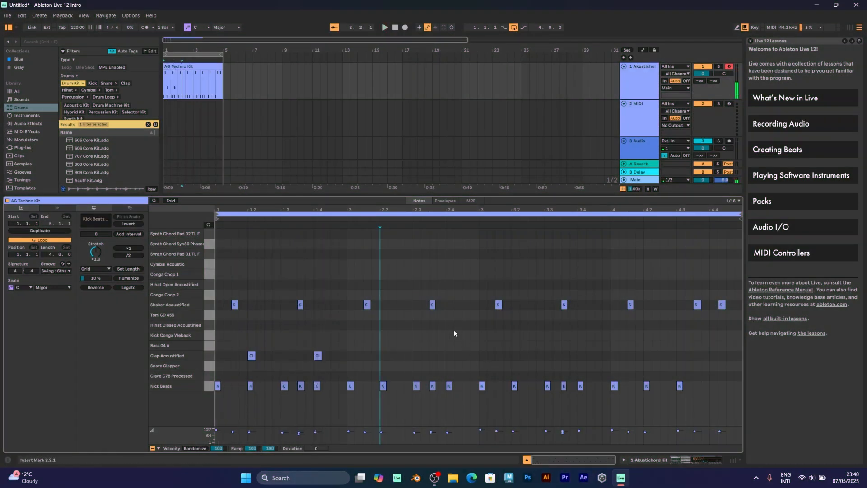
Replace the first track's drum kit with Crystal Clear Kit and play the beat.
left_click(642, 77)
scroll(100, 311, "down", 8)
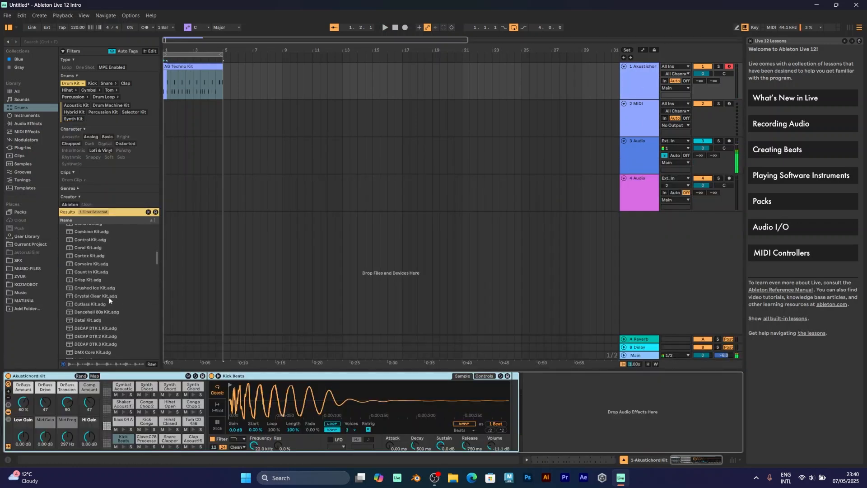
left_click(111, 297)
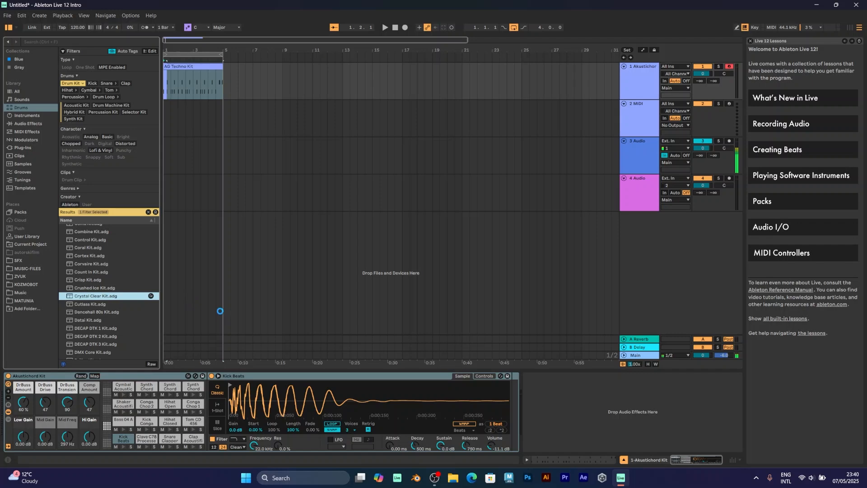
key("space")
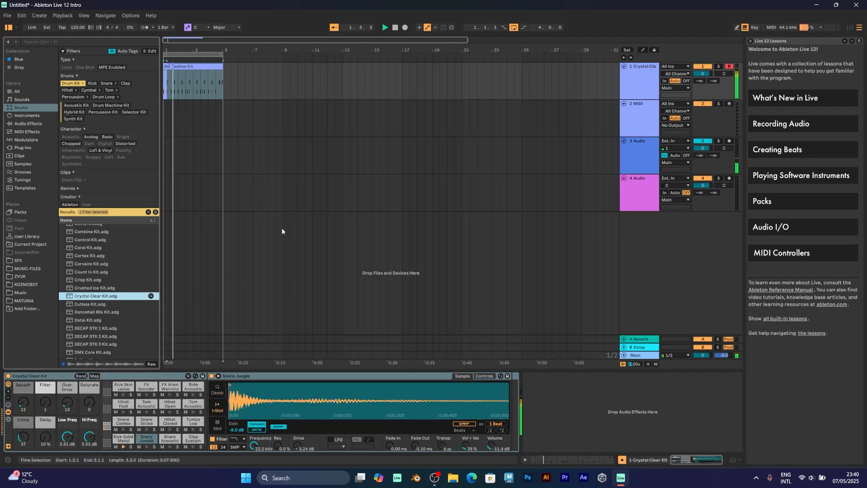
Open the drum clip's notes during playback, clear the note selection and stop the beat.
double_click(195, 74)
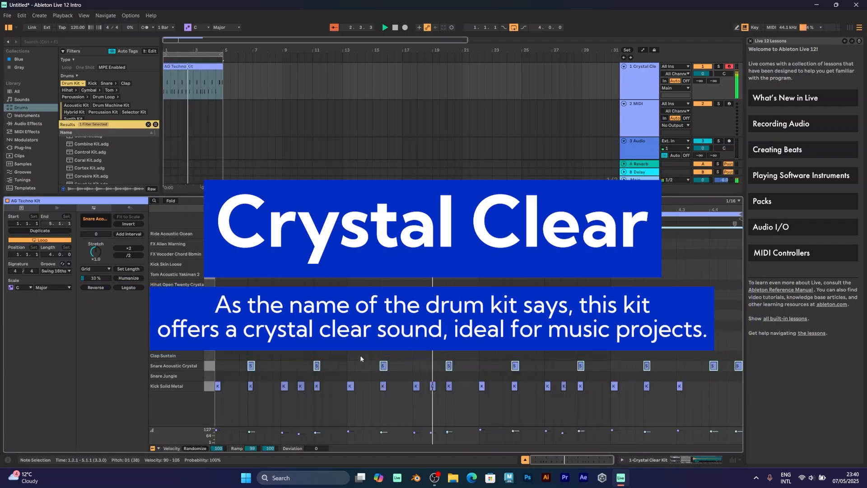
left_click(340, 359)
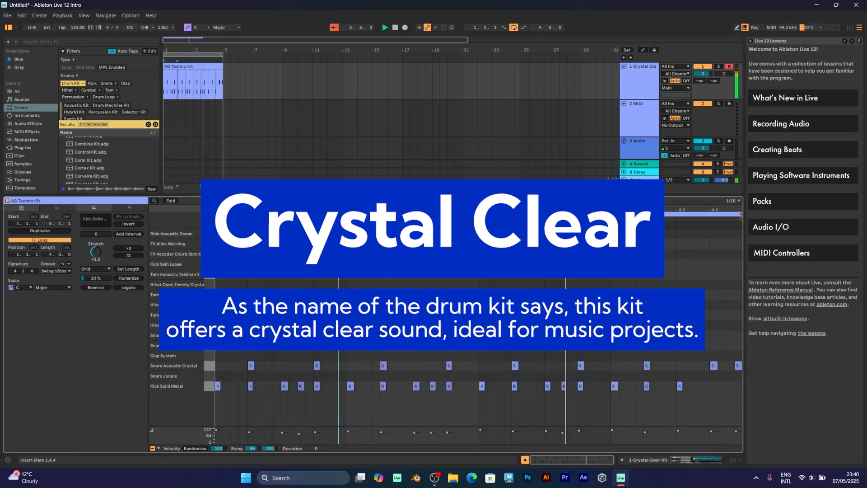
key("space")
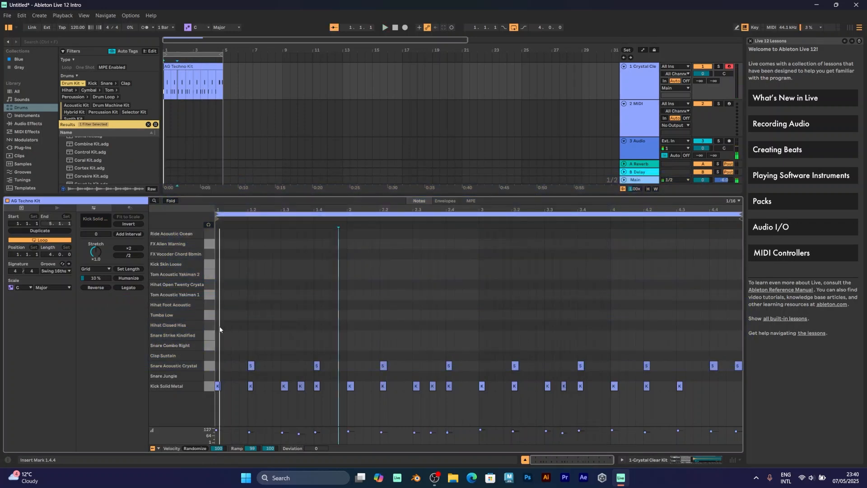
Add a Hihat Closed Hiss note at 1.1.1 and duplicate it repeatedly until the row is filled through bar 4.
double_click(220, 327)
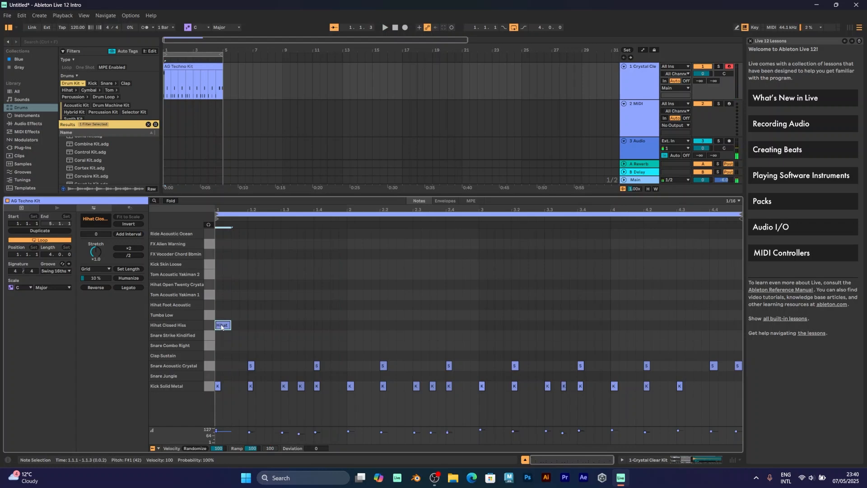
key("ctrl+d")
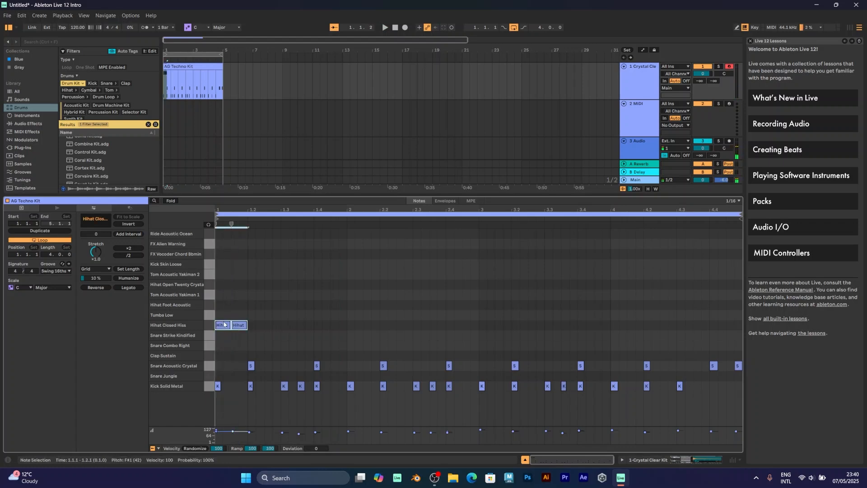
key("ctrl+d")
key("ctrl+d")
key("ctrl+d")
key("ctrl+d")
key("ctrl+d")
key("ctrl+d")
key("ctrl+d")
key("ctrl+d")
key("ctrl+d")
key("ctrl+d")
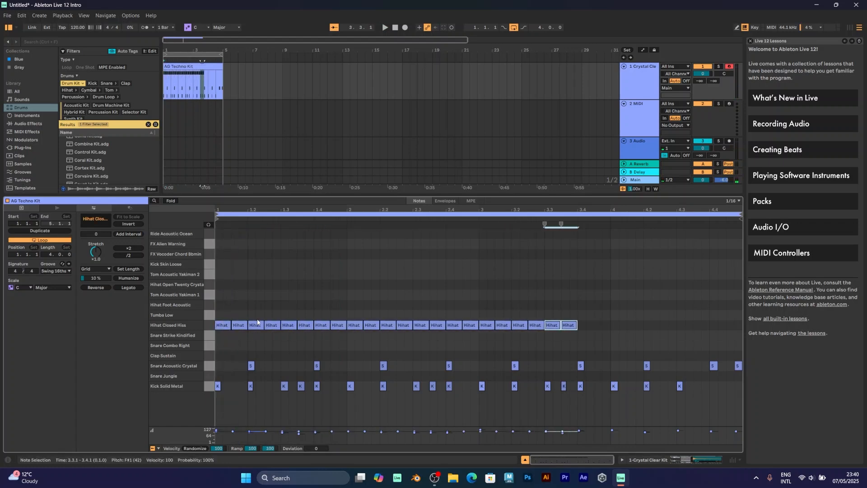
key("ctrl+d")
key("ctrl+d")
key("ctrl+d")
key("ctrl+d")
key("ctrl+d")
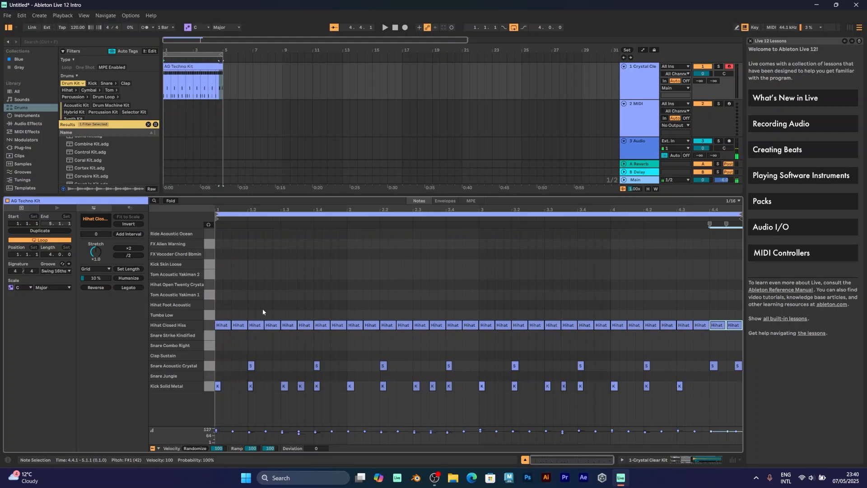
Shorten all Hihat Closed Hiss notes to a sixteenth each and play the beat.
left_click_drag(232, 308, 733, 340)
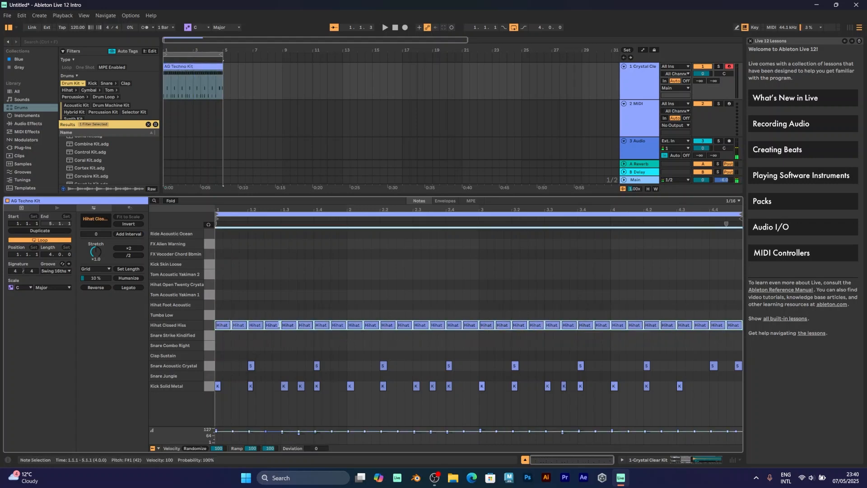
left_click_drag(280, 324, 271, 330)
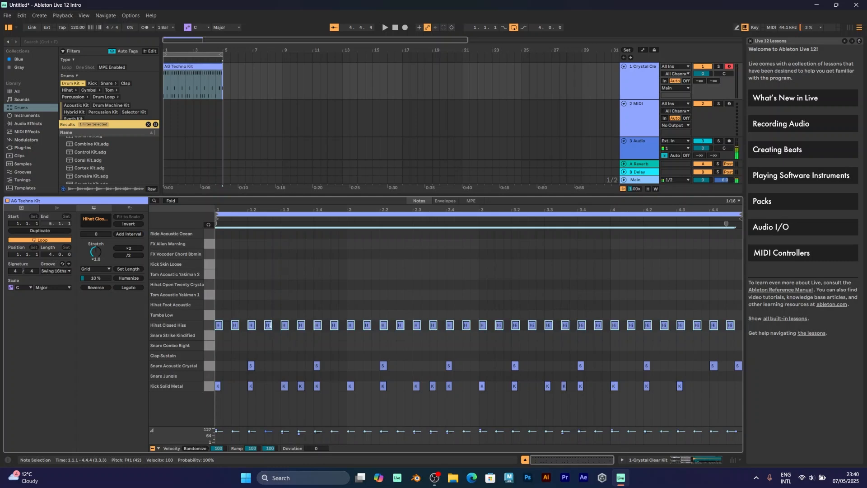
key("space")
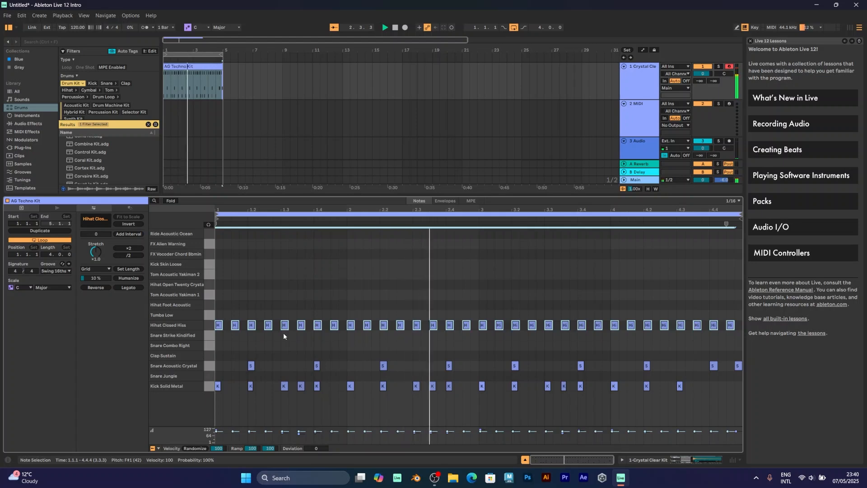
left_click(453, 301)
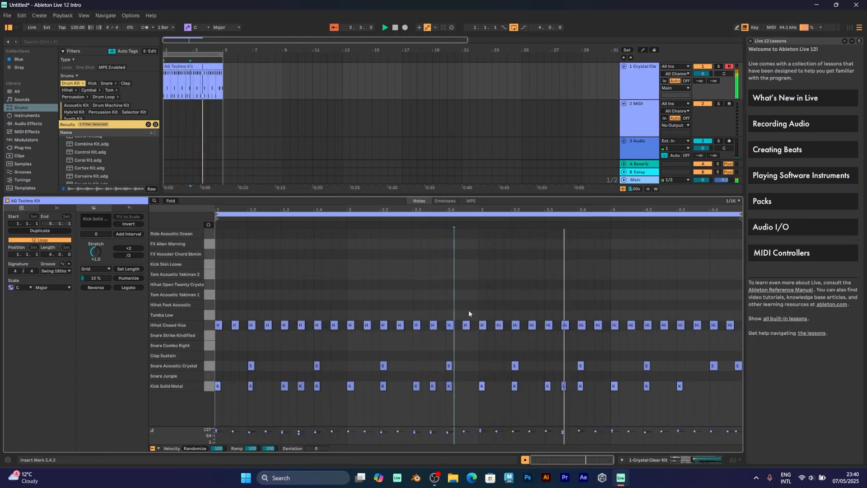
left_click(447, 310)
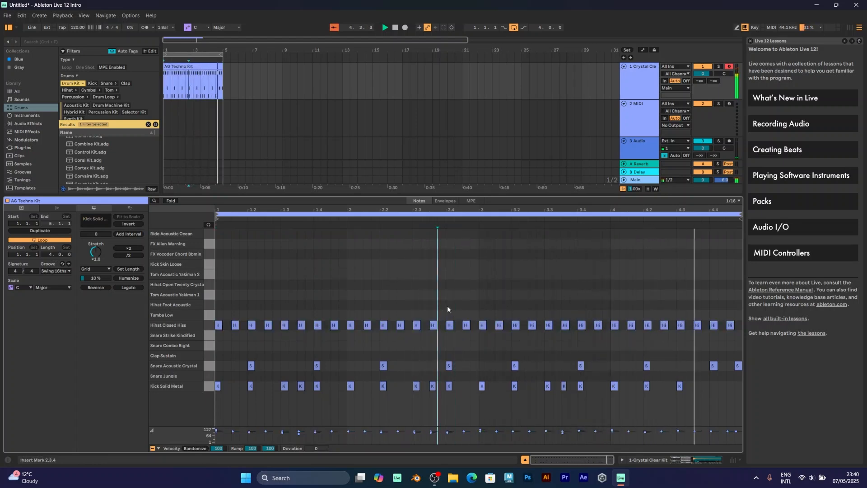
key("space")
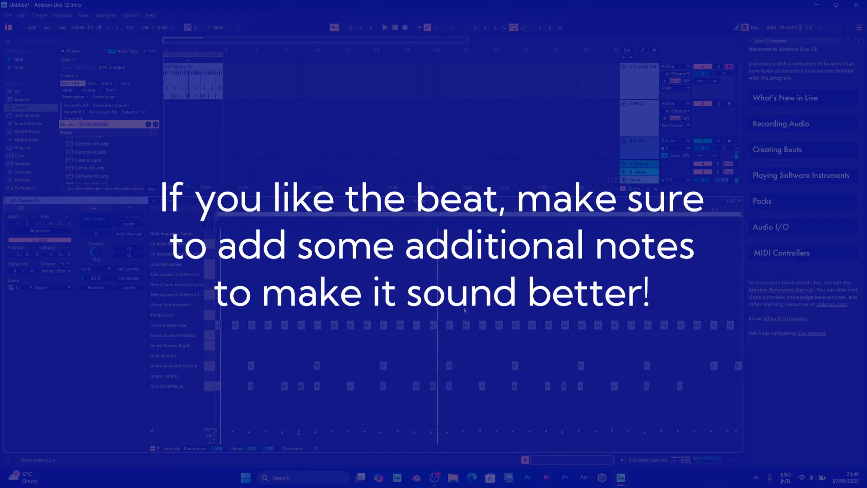
Add fill notes on the Tom Acoustic and Hihat Foot Acoustic rows at the end of bar 2, and tom notes from 4.4.1 to 4.4.4.
double_click(474, 274)
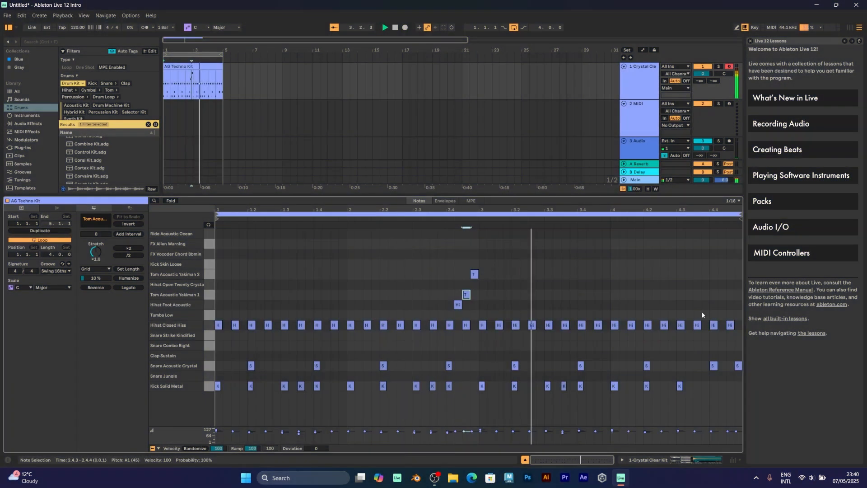
double_click(731, 294)
double_click(720, 274)
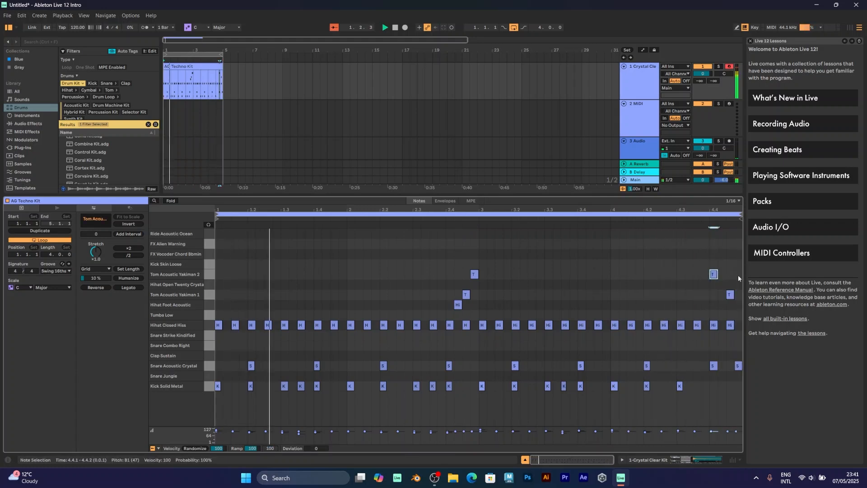
double_click(738, 274)
Lower the velocity of all Hihat Closed Hiss notes in the clip and clear the selection.
left_click_drag(218, 342, 739, 329)
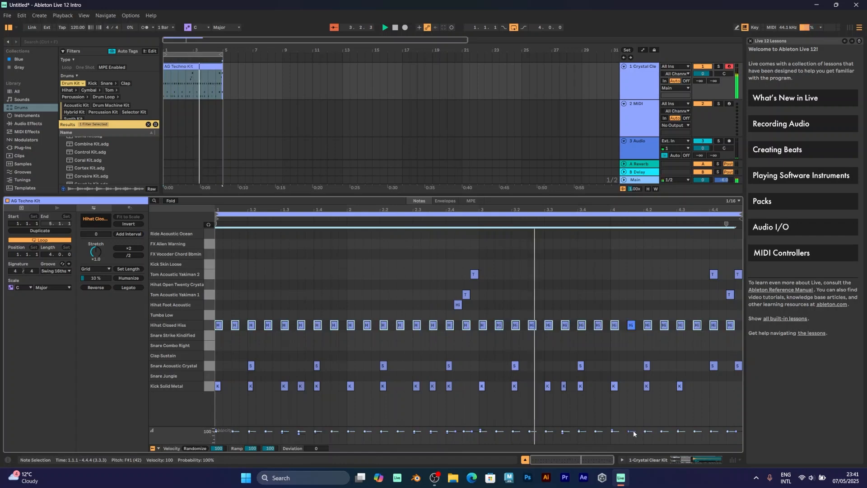
left_click_drag(629, 432, 630, 437)
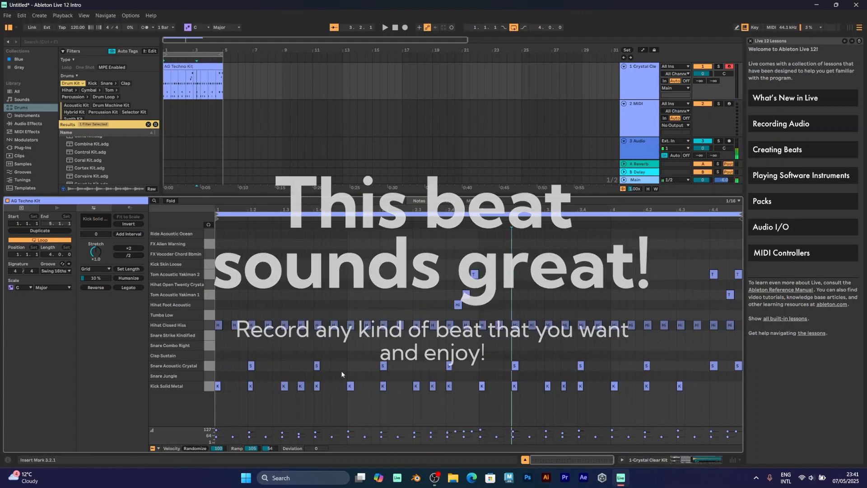
left_click(320, 353)
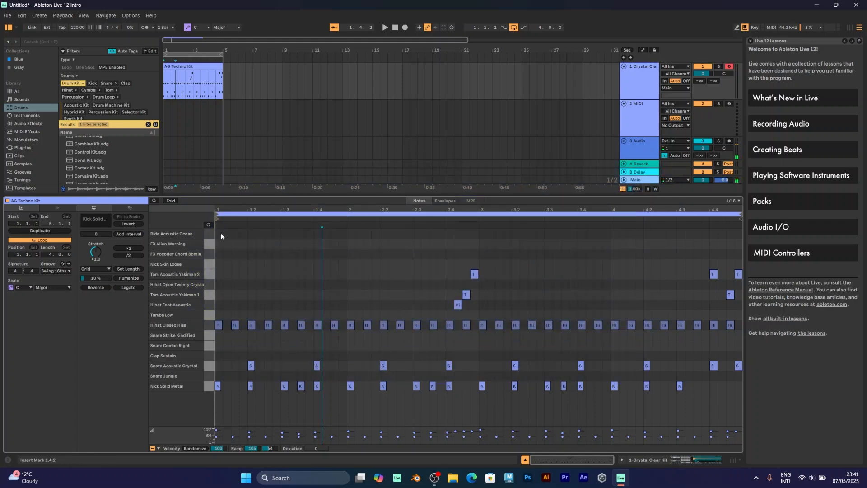
Add a one-beat Ride Acoustic Ocean note at 1.1.1 and select its pad in the Crystal Clear Kit.
left_click_drag(218, 233, 248, 233)
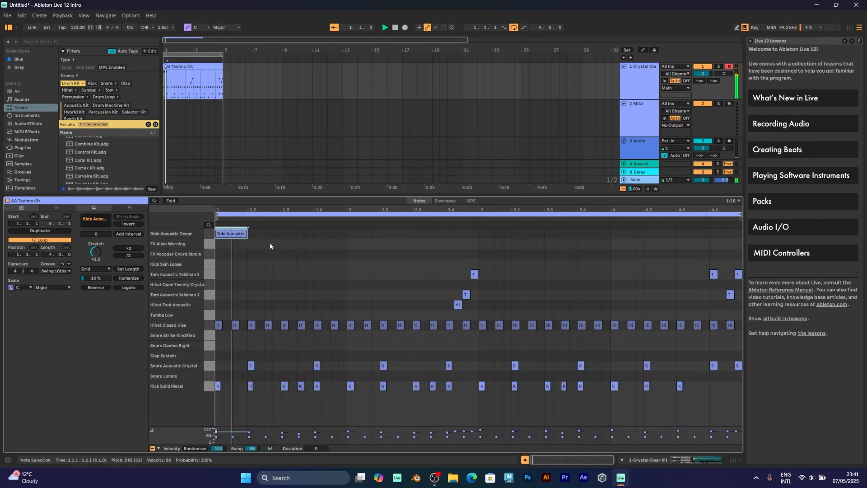
double_click(639, 93)
left_click(190, 388)
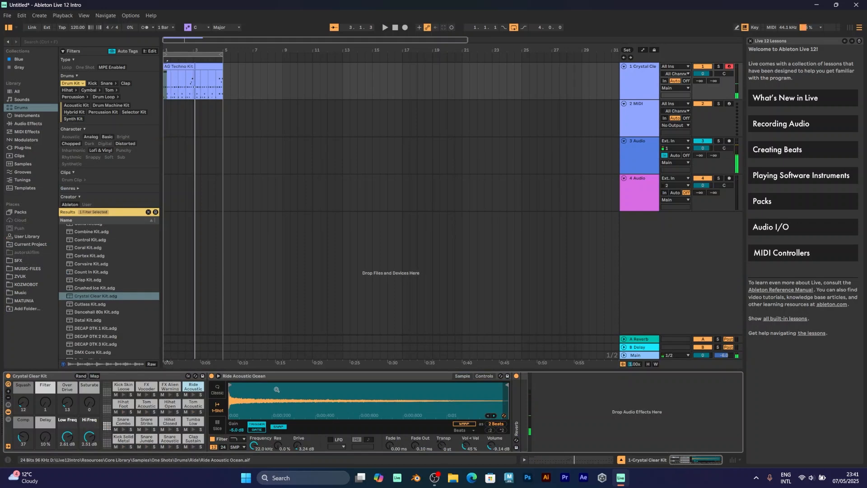
Filter the sample library by Cymbal and audition several ride samples, including Ride Acoustic Yakiman.aif.
left_click(18, 163)
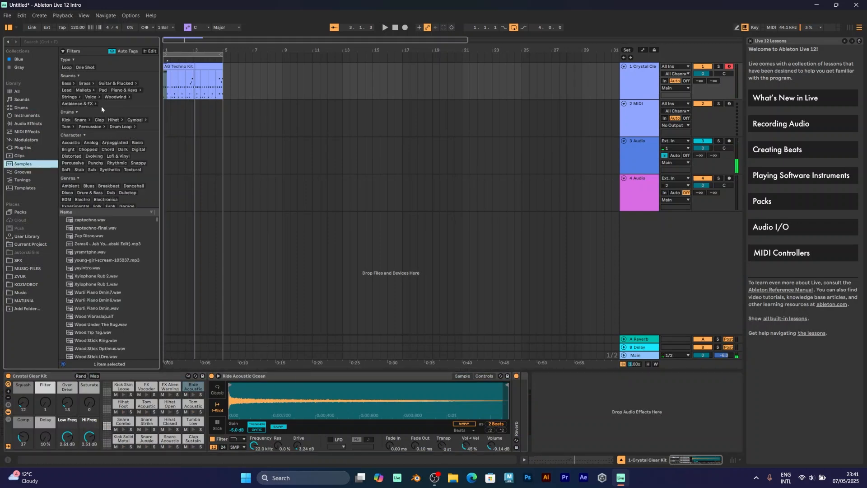
left_click(132, 121)
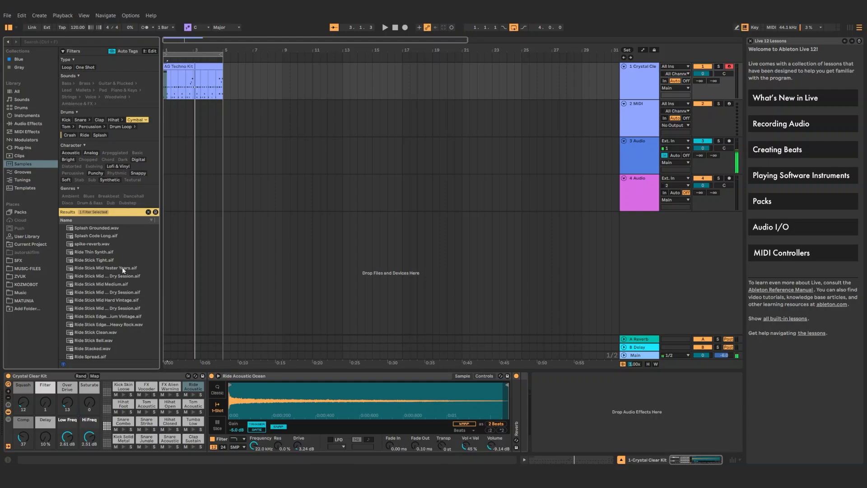
scroll(122, 270, "down", 10)
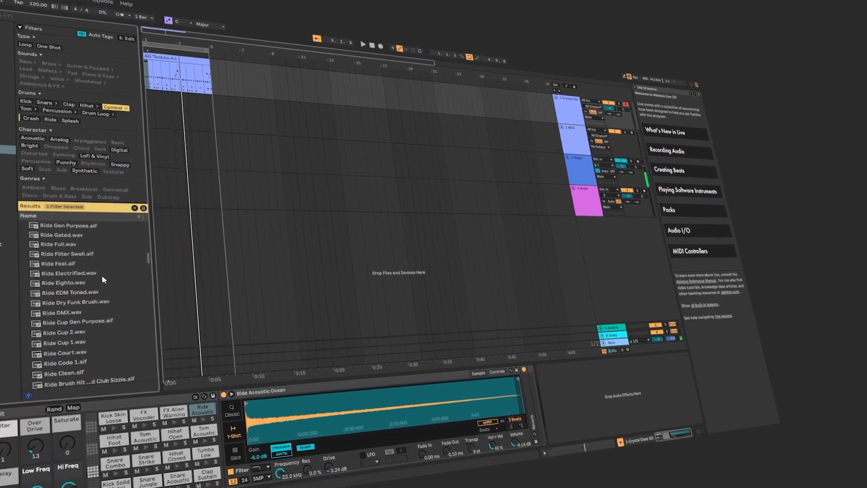
scroll(102, 276, "down", 3)
left_click(79, 293)
left_click(74, 313)
scroll(78, 345, "down", 3)
left_click(80, 345)
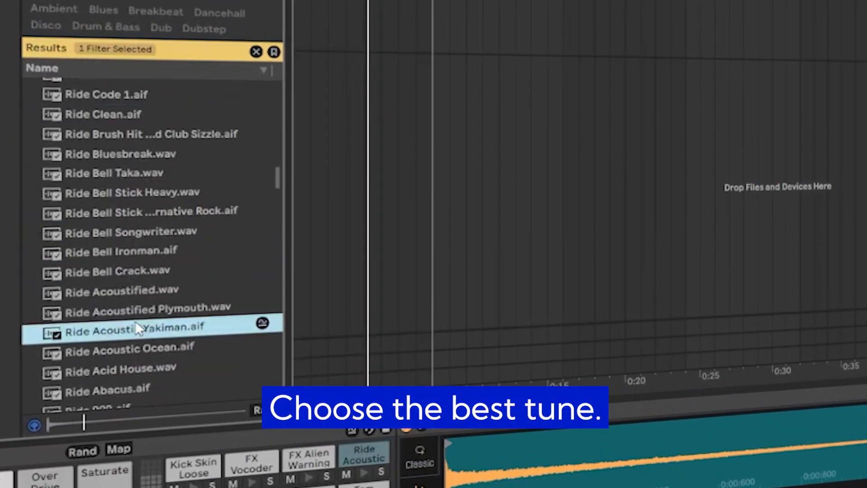
Audition cymbal and crash samples and replace the Ride Acoustic Ocean pad's sample with Crash 505.aif.
left_click_drag(277, 177, 271, 248)
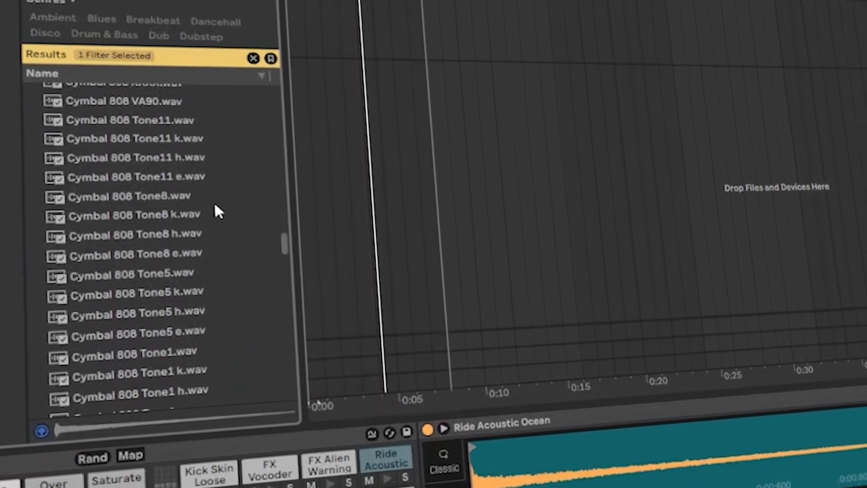
scroll(215, 204, "down", 2)
scroll(214, 205, "up", 5)
left_click(204, 158)
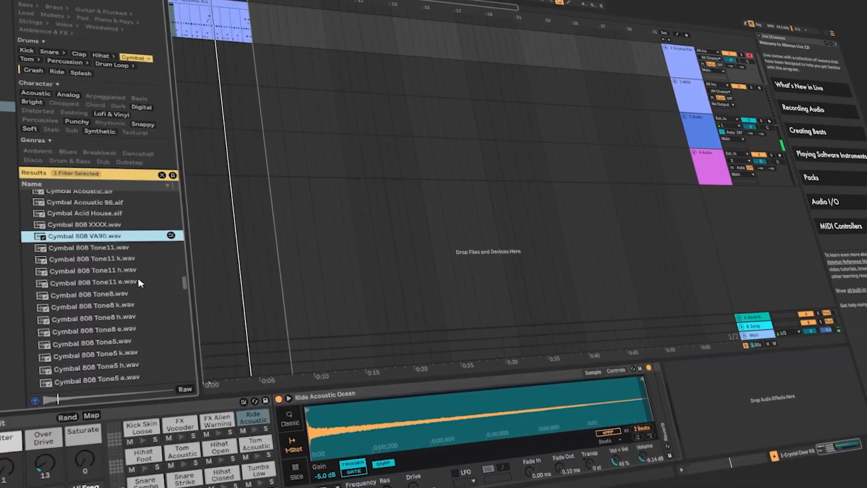
left_click(138, 281)
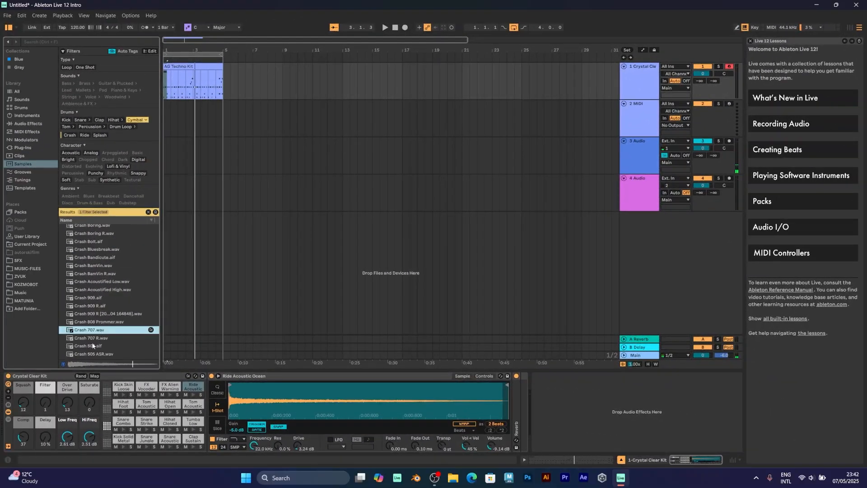
left_click(88, 347)
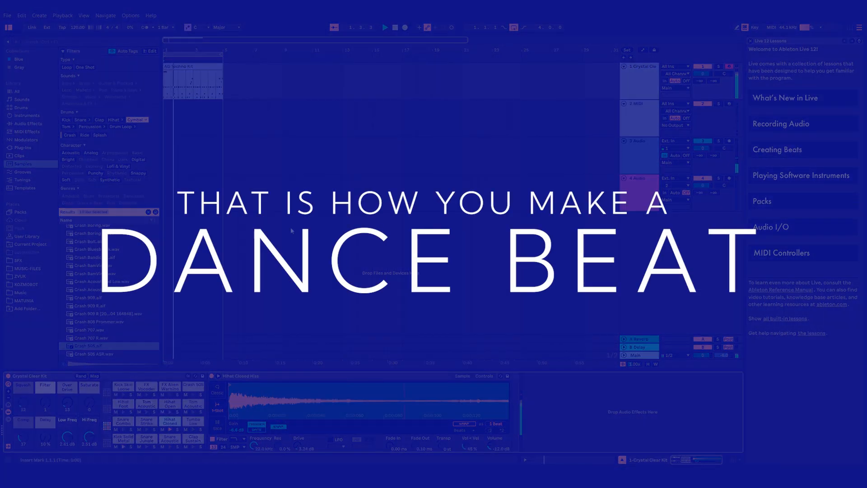
scroll(166, 80, "up", 5)
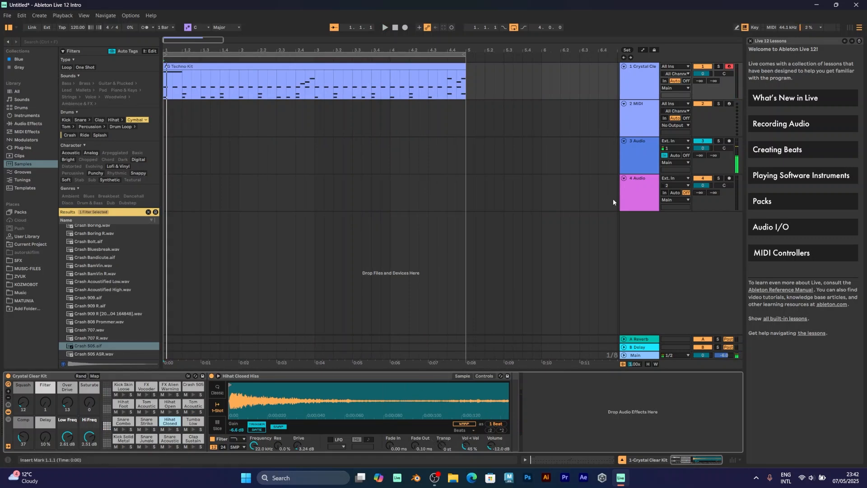
Adjust the Hihat Closed Hiss sample's fade-out time and filter frequency while the beat plays.
left_click(631, 83)
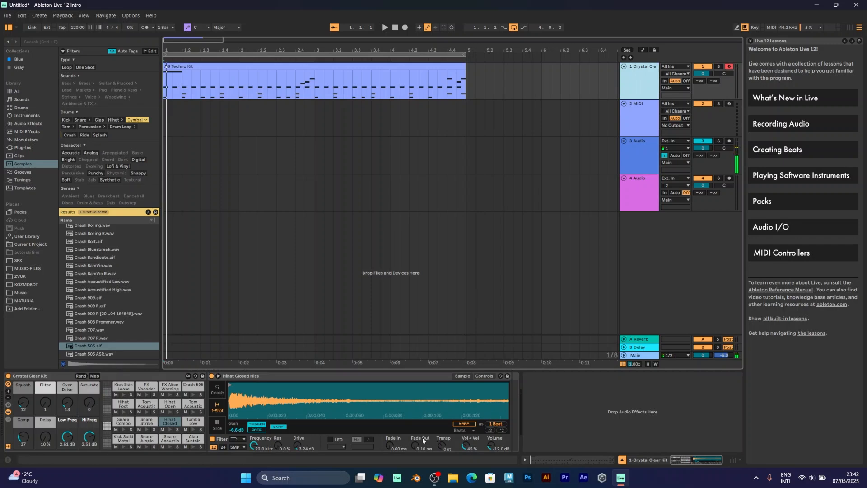
left_click_drag(429, 449, 414, 438)
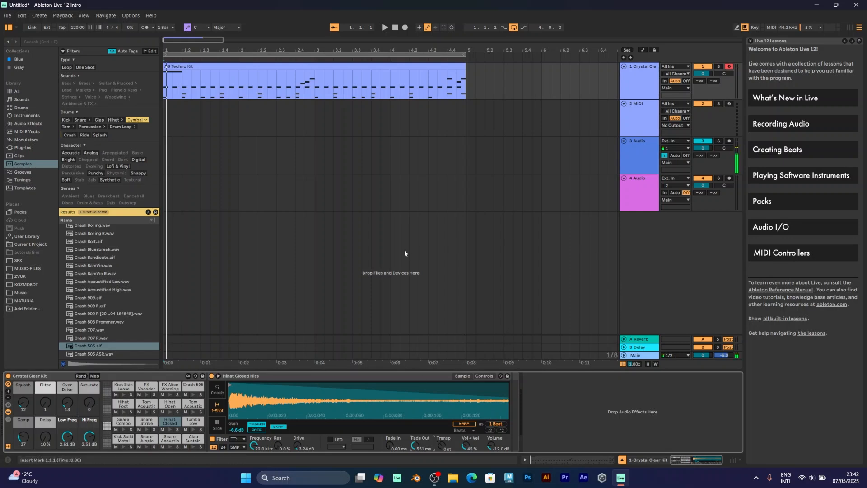
key("space")
left_click_drag(414, 445, 414, 454)
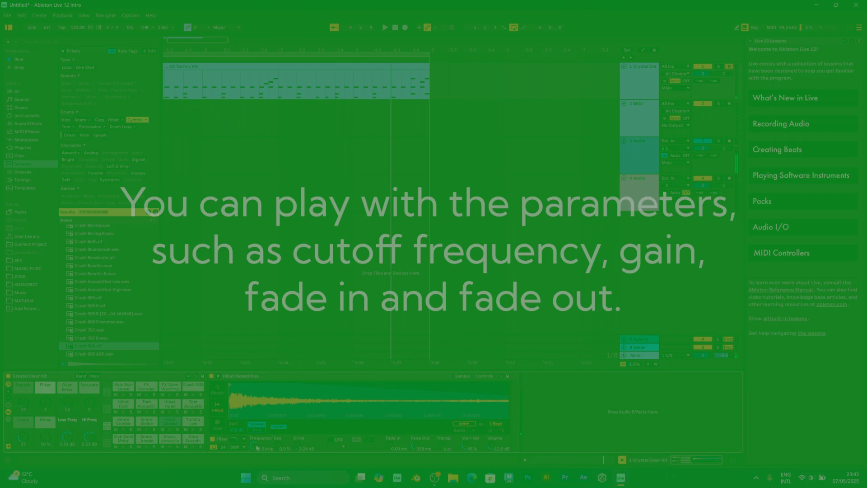
left_click_drag(256, 446, 257, 448)
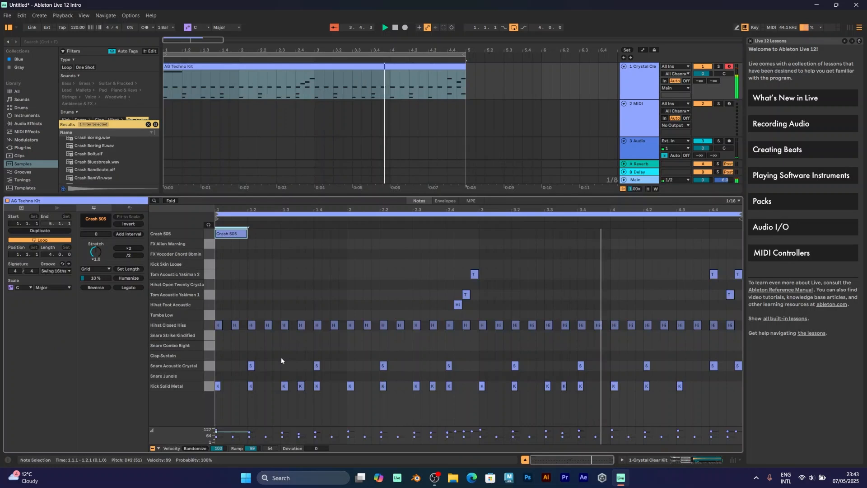
Try Clap Sustain notes at 1.4.1 and 4.2.3 and Snare Combo Right notes at 2.4.3 and 4.4.1 in the drum clip.
left_click(281, 356)
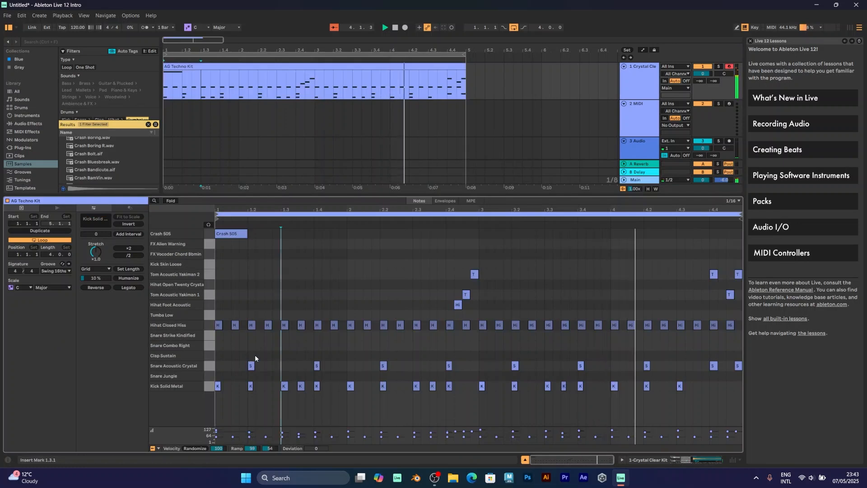
double_click(316, 355)
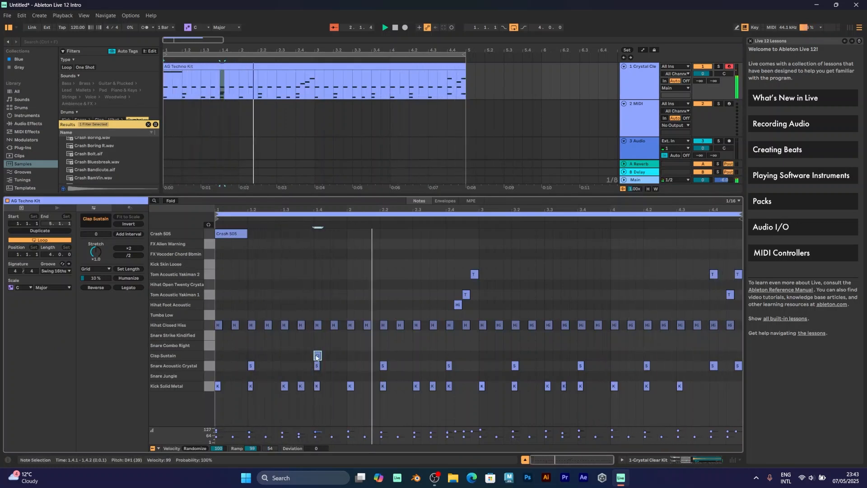
double_click(466, 345)
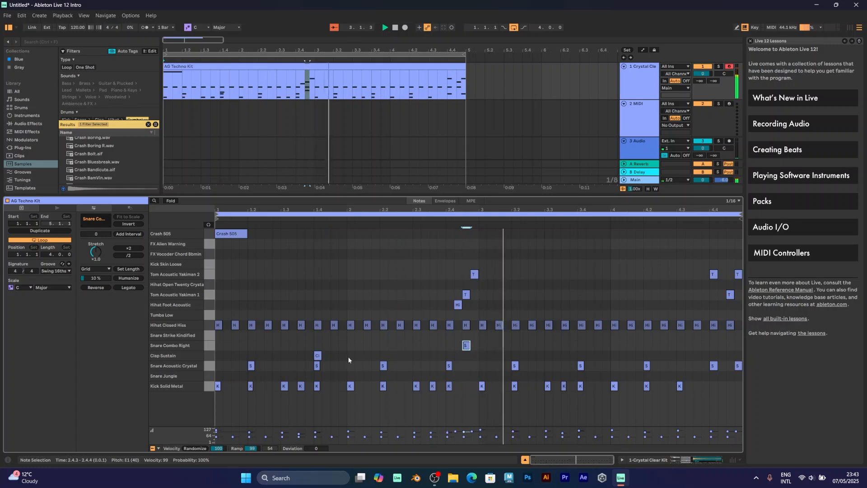
double_click(666, 354)
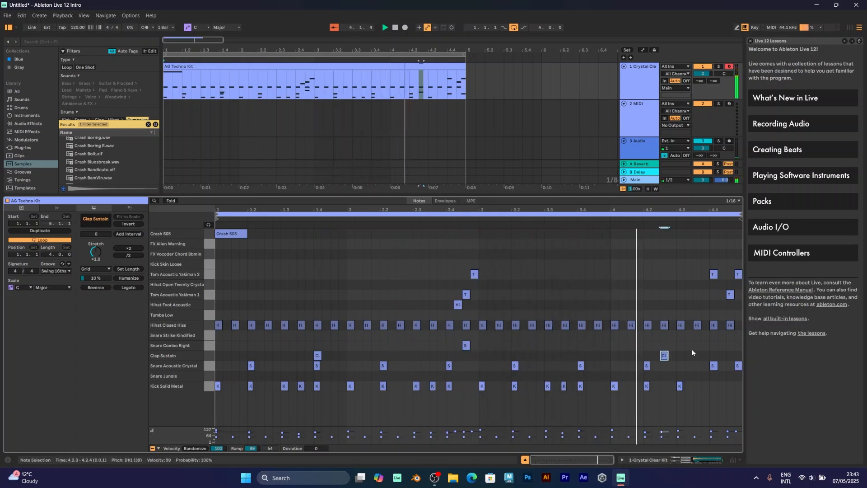
double_click(715, 345)
Delete all the Clap Sustain and Snare Combo Right notes from the drum clip and clear the selection.
left_click_drag(731, 346, 305, 355)
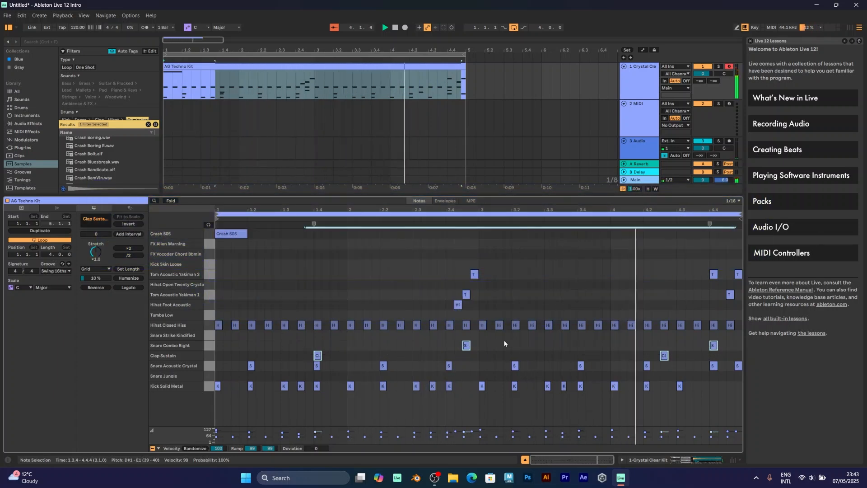
key("Delete")
left_click(314, 286)
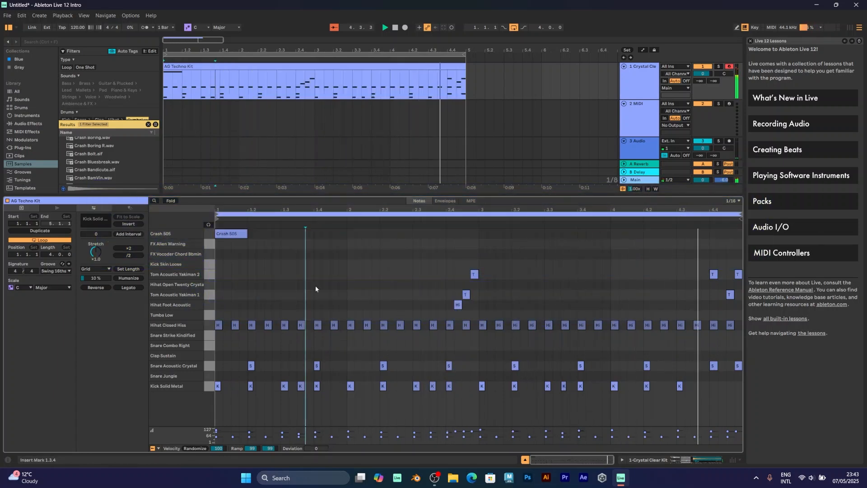
left_click(340, 291)
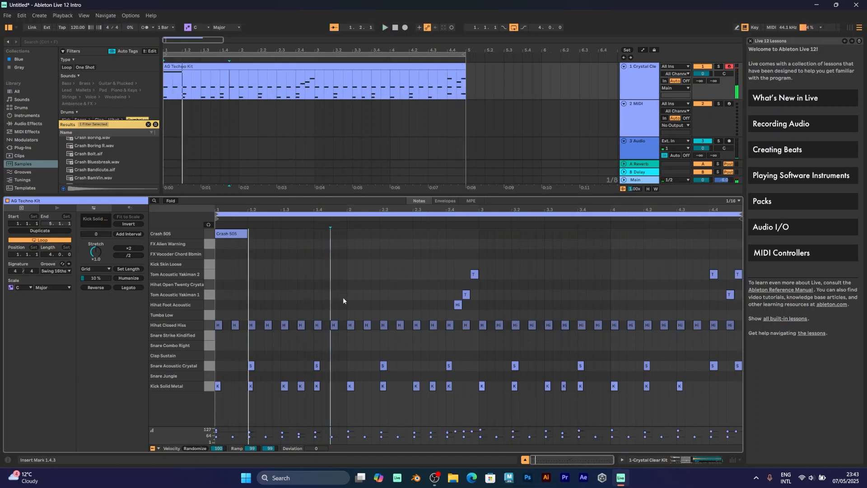
Add Snare Combo Right, Clap Sustain and Tumba Low notes at 1.4.4, 2.2.4 and 2.3.2, and change the clap note to Snare Jungle.
double_click(343, 346)
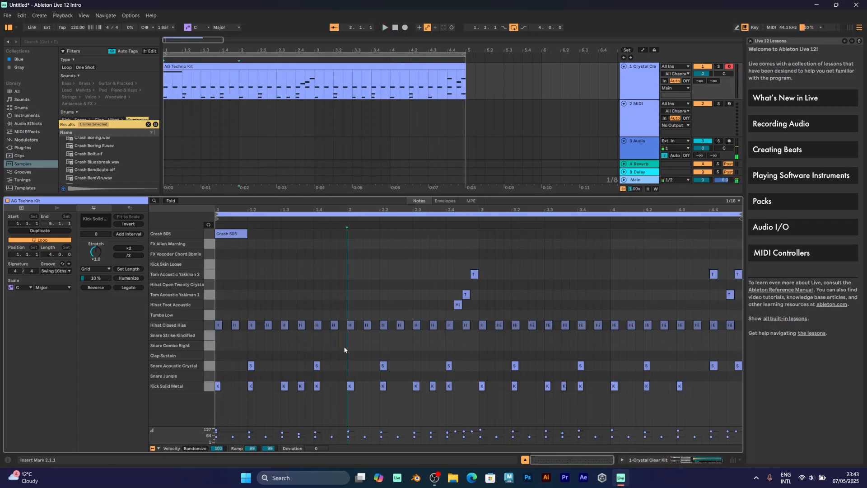
double_click(408, 355)
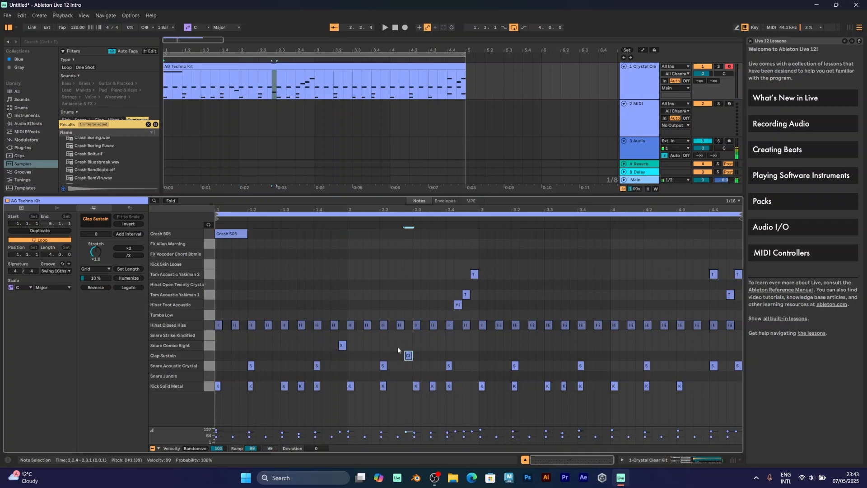
double_click(426, 315)
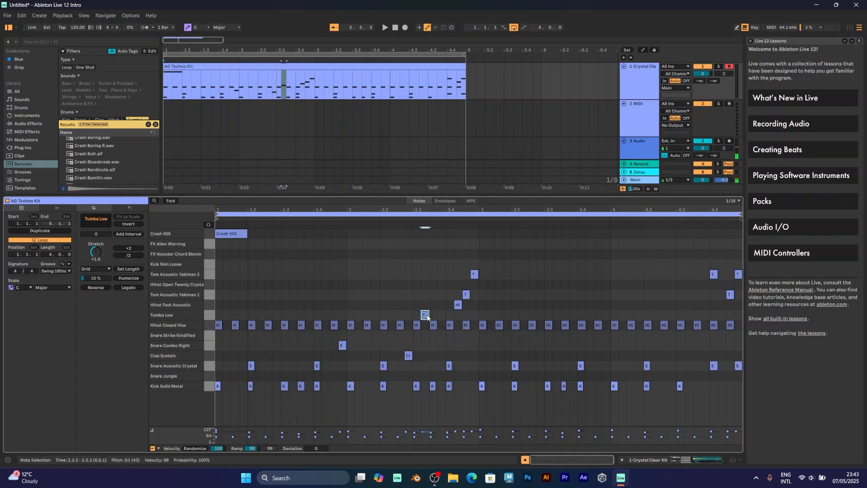
key("space")
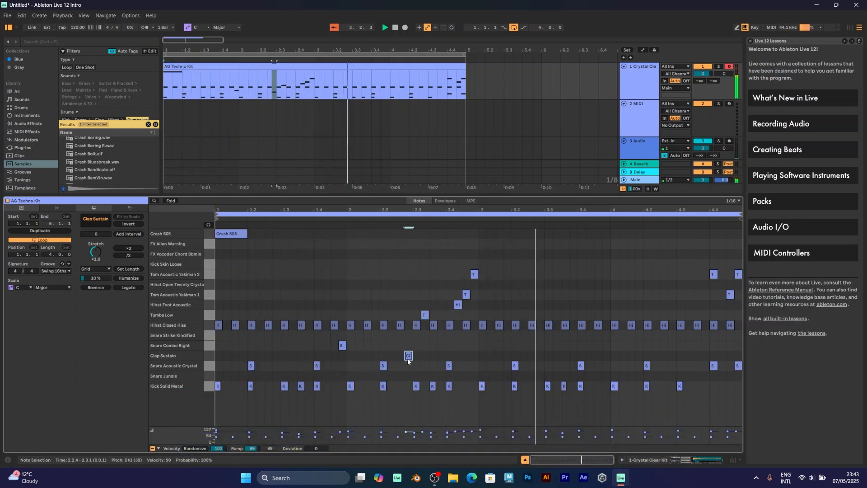
double_click(409, 376)
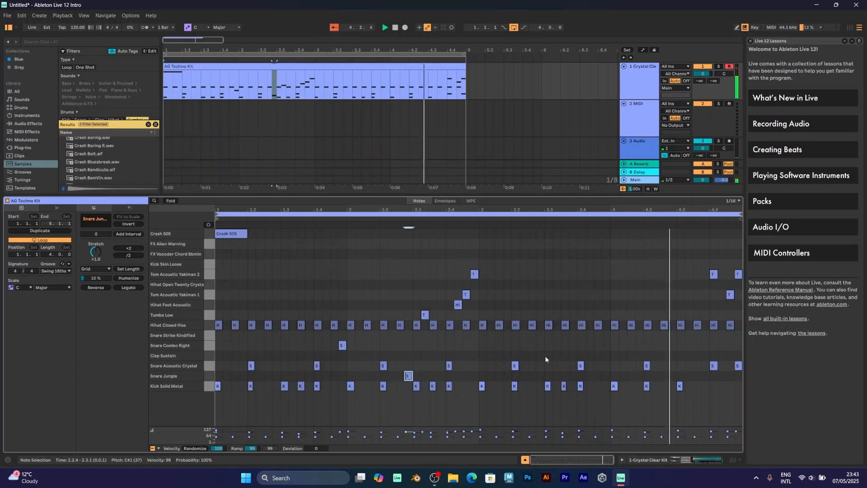
left_click(342, 345, "shift")
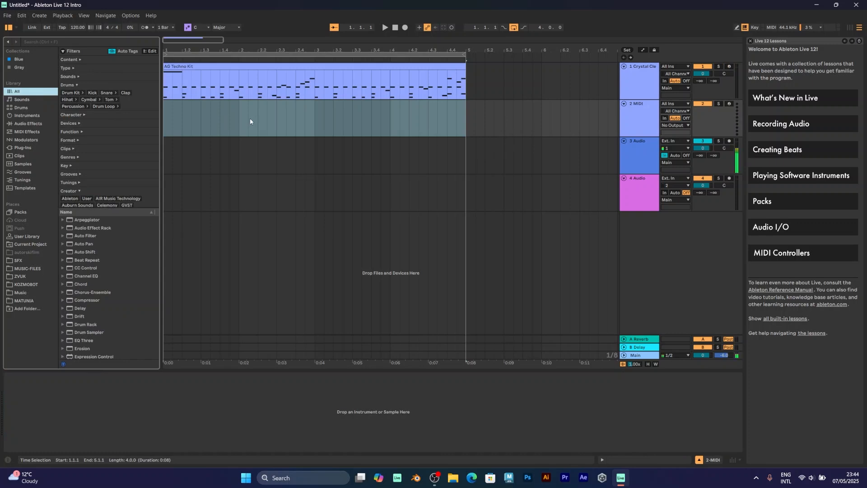
Filter the Sounds library by Bass, audition Basic Sub Boom and Basic Saw Bass, and load Basic Saw Bass.adg onto the 2 MIDI track.
left_click(640, 114)
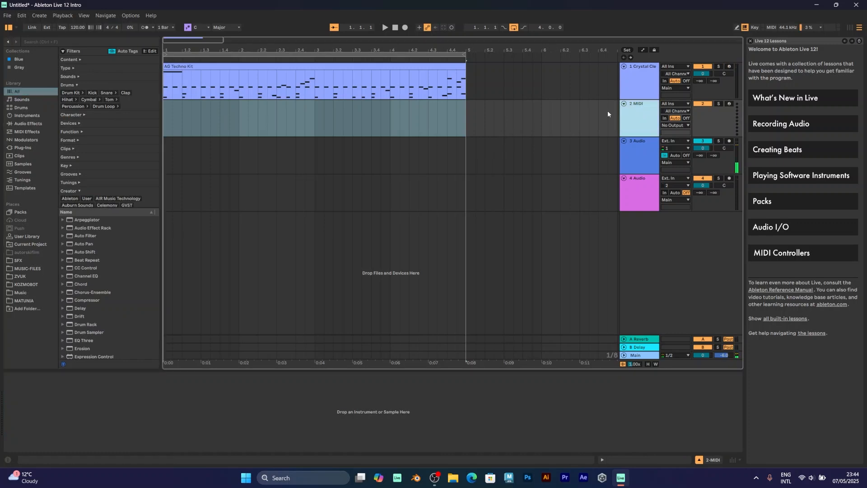
left_click(18, 100)
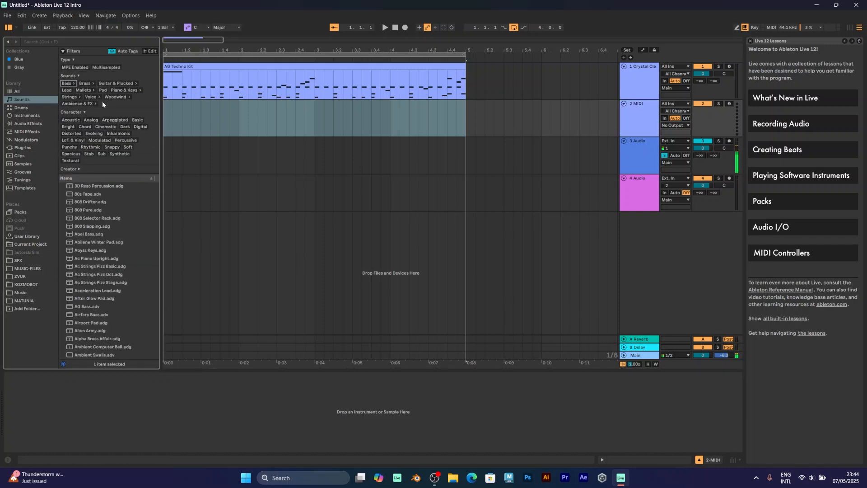
left_click(66, 84)
scroll(121, 272, "down", 3)
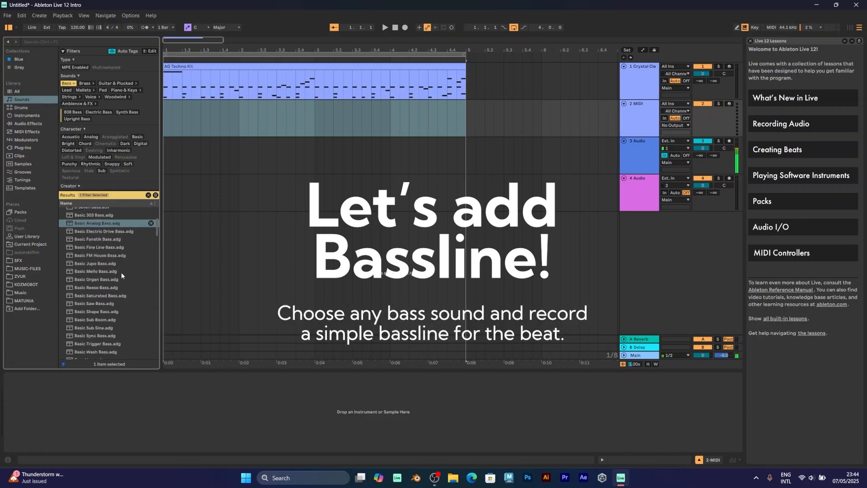
scroll(119, 251, "down", 3)
left_click(104, 271)
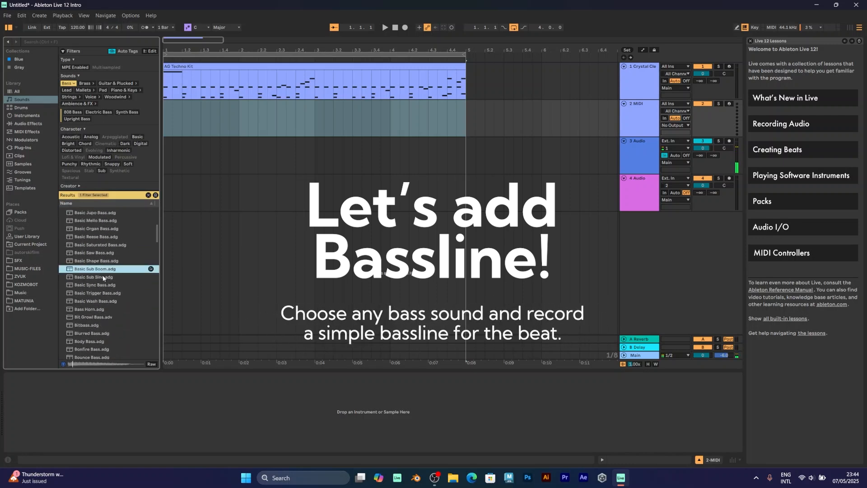
left_click(108, 254)
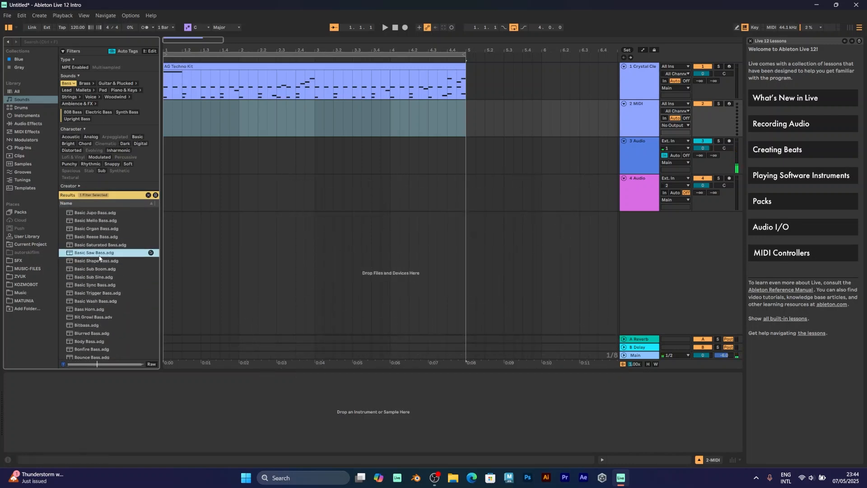
left_click_drag(103, 253, 201, 110)
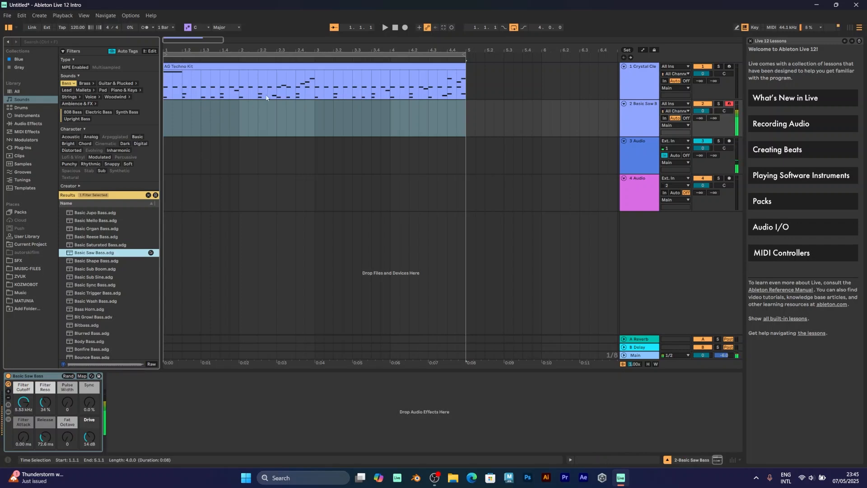
Record a bassline with Basic Saw Bass over the four-bar drum loop and extend the recorded clip back to 1.1.1.
left_click(396, 29)
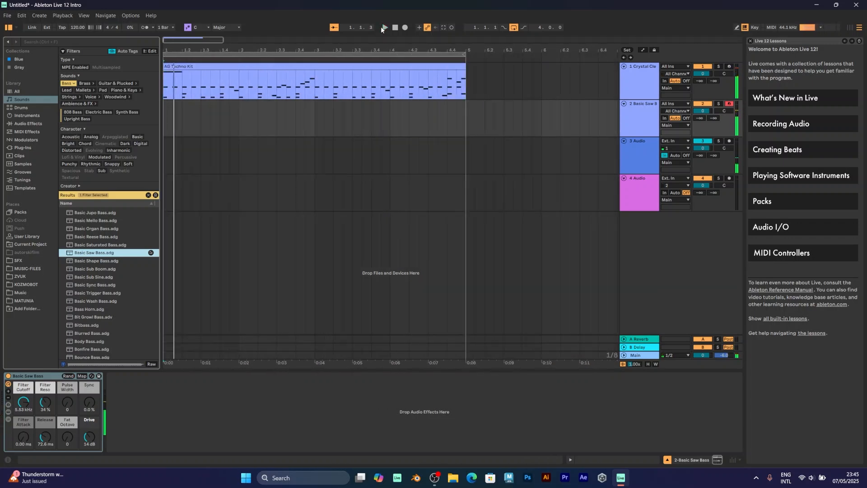
left_click(394, 28)
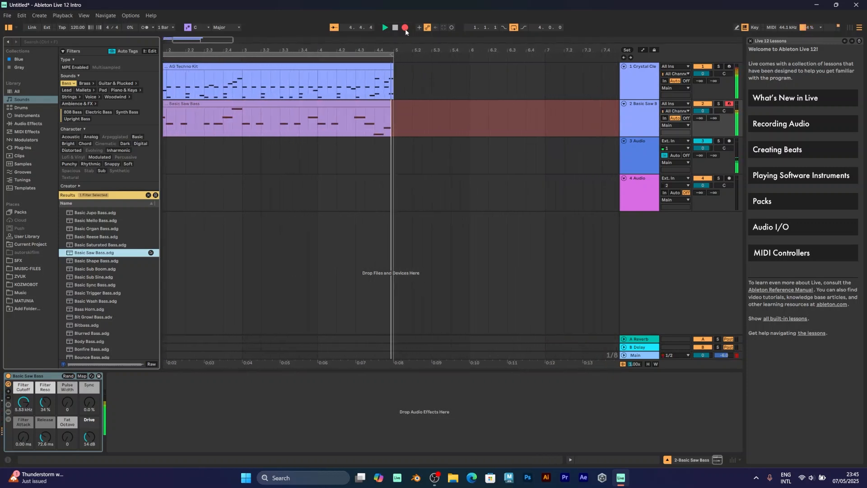
left_click(405, 27)
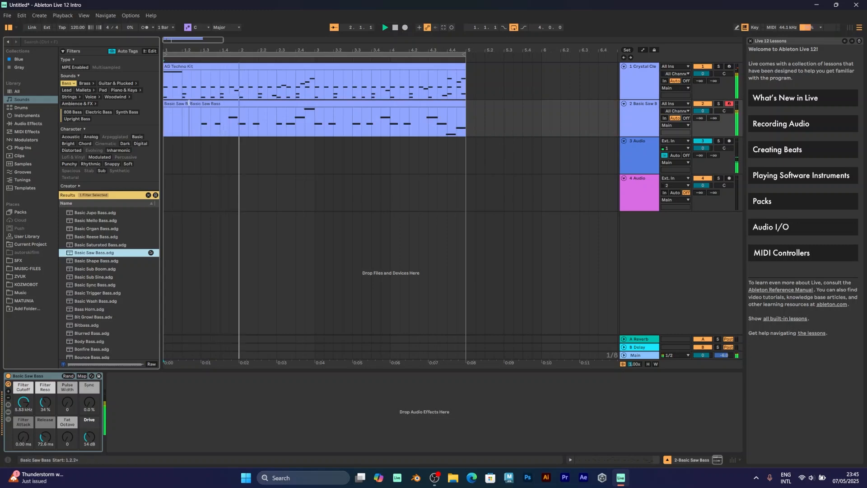
left_click_drag(190, 104, 163, 105)
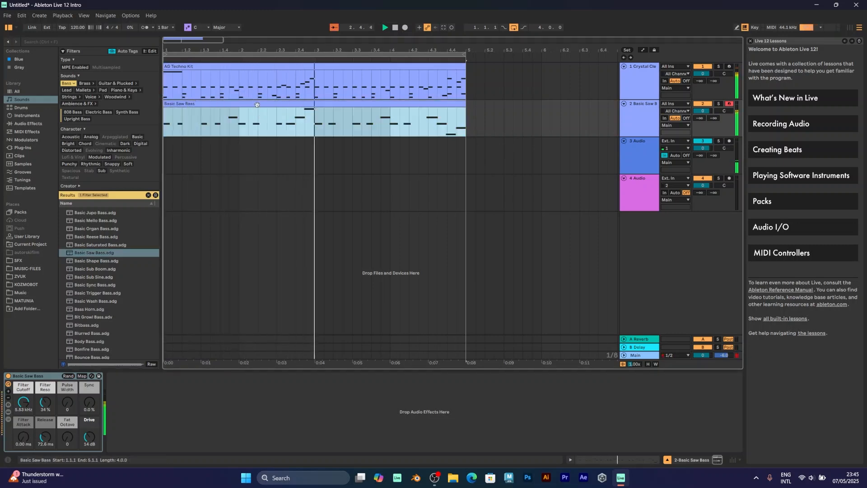
Quantize all notes in the Basic Saw Bass clip and transpose them down one semitone.
double_click(259, 121)
left_click(370, 277)
key("ctrl+a")
right_click(373, 276)
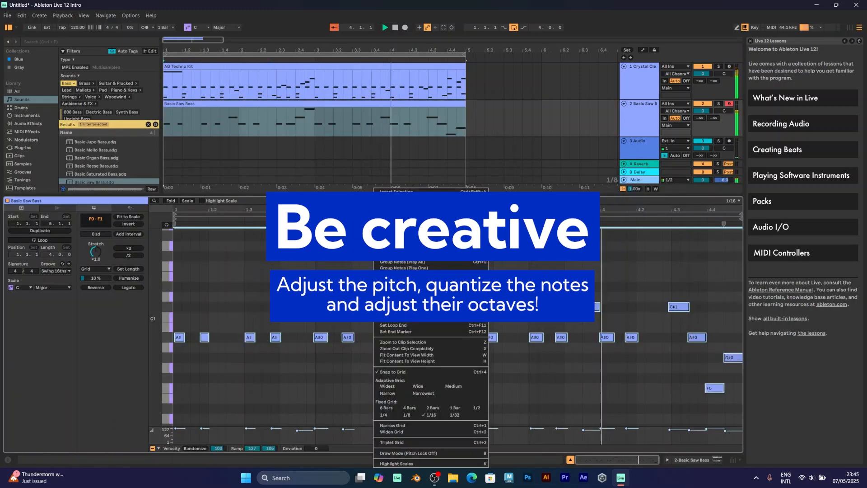
left_click(391, 279)
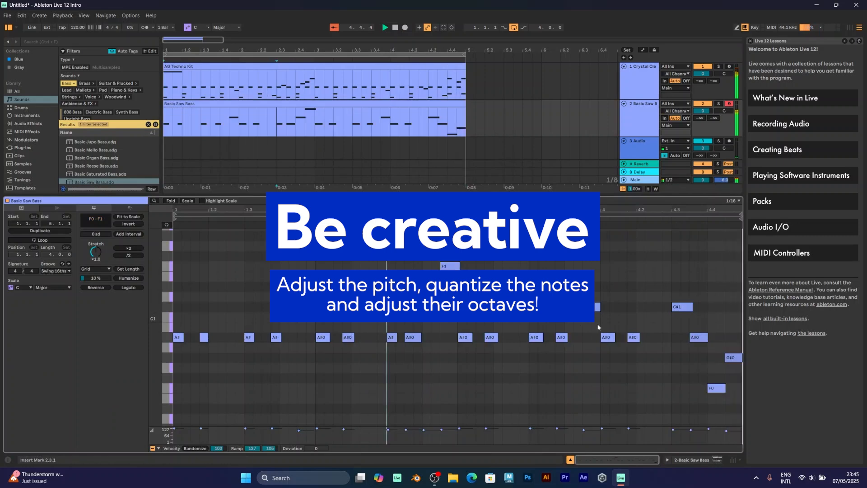
key("Down")
Add E0 notes to the bassline at 1.2.3 with velocity 45, at 2.2.3 lasting two sixteenths, and at 3.2.3 lasting one sixteenth.
double_click(239, 398)
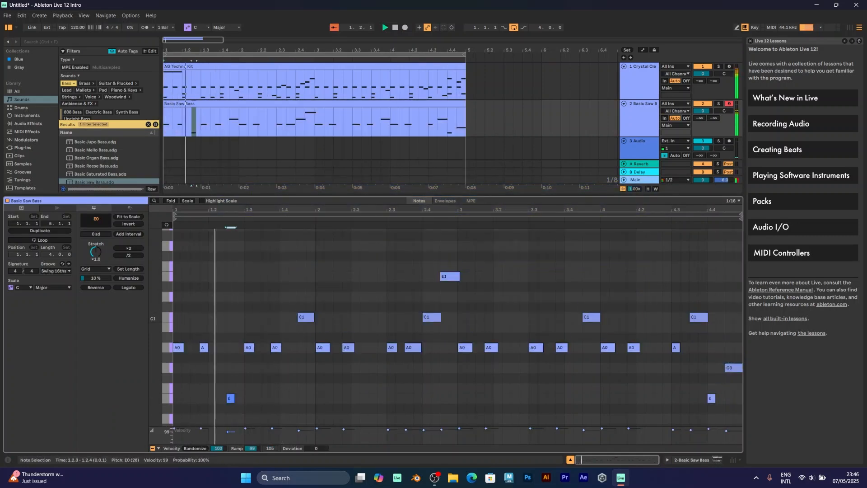
left_click_drag(227, 432, 227, 437)
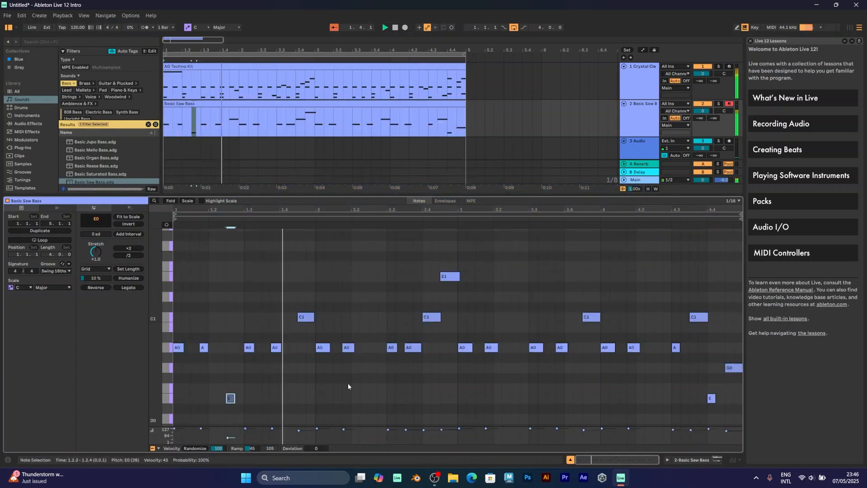
double_click(367, 397)
left_click_drag(371, 398, 380, 397)
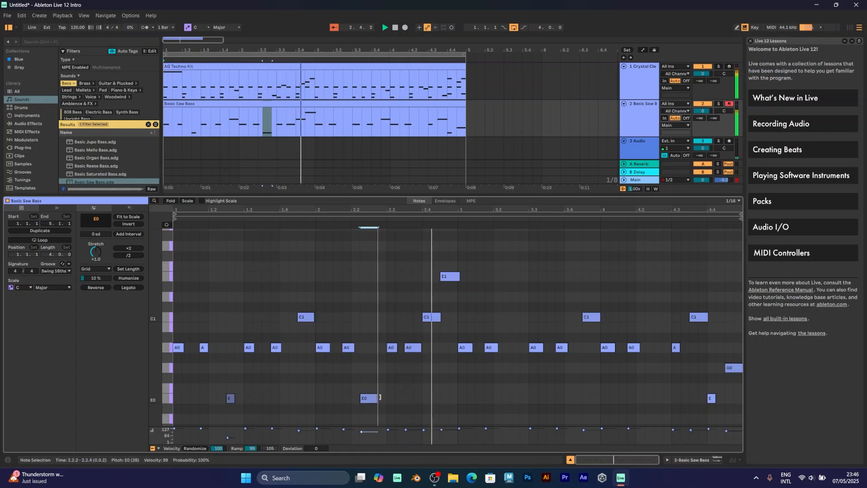
key("Right")
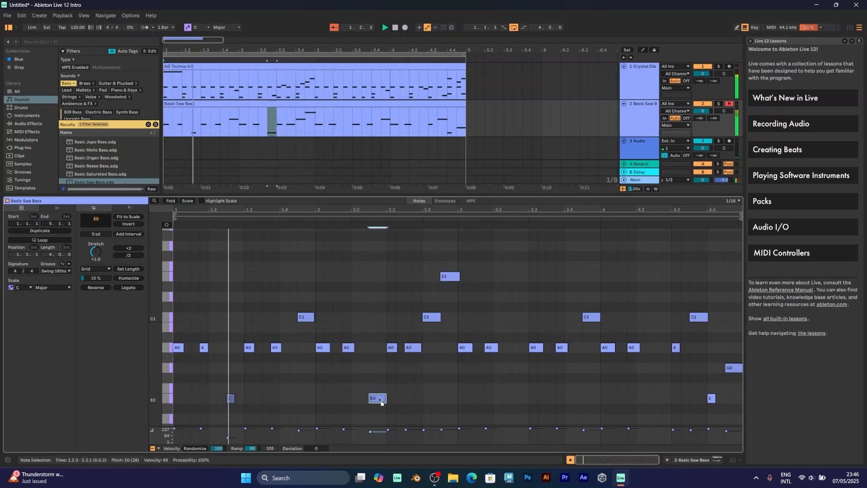
left_click_drag(383, 400, 378, 397)
left_click(341, 377)
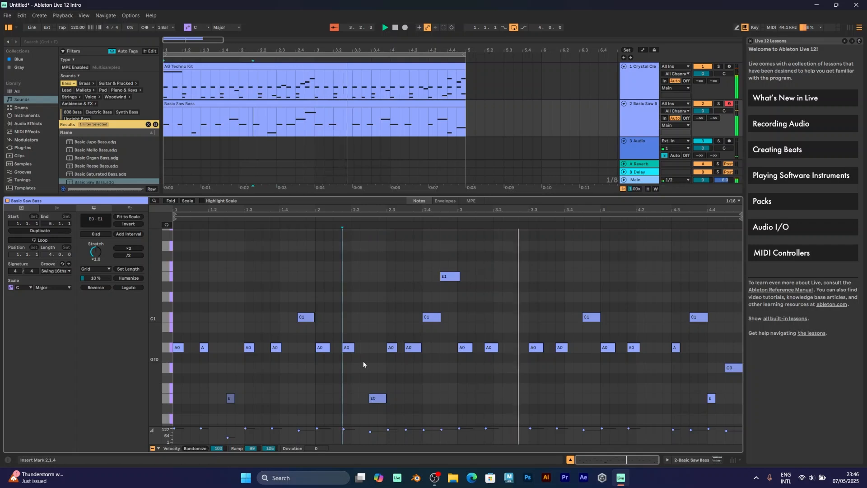
double_click(515, 398)
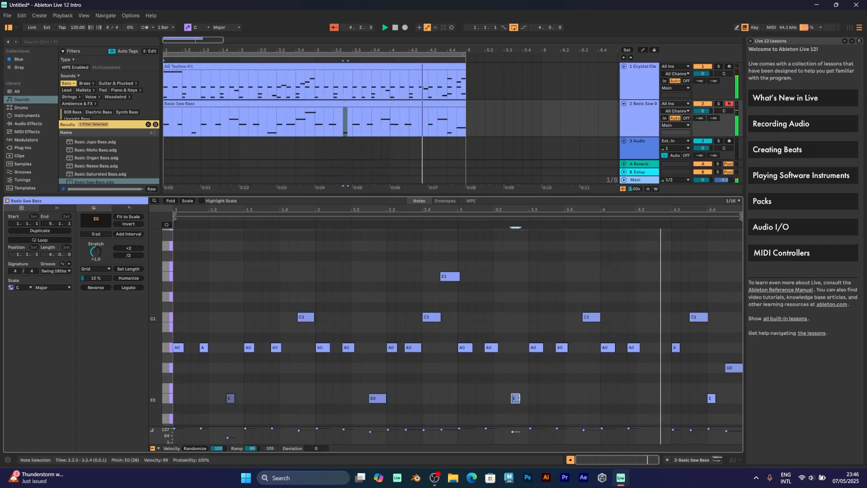
Lengthen the E0 note at 3.2.3, add a two-sixteenth E0 at 4.2.3, and lower the last three E0 notes' velocities to about 65.
left_click_drag(519, 398, 524, 398)
double_click(658, 399)
left_click_drag(662, 398, 315, 396)
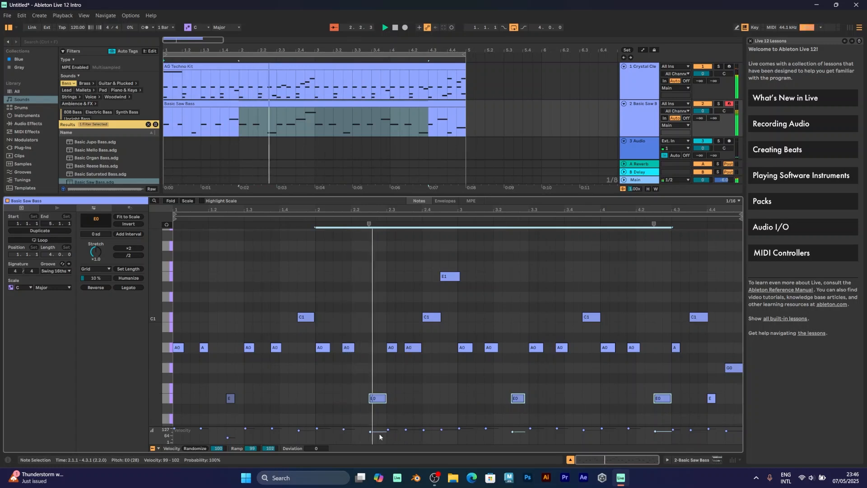
left_click_drag(380, 434, 379, 438)
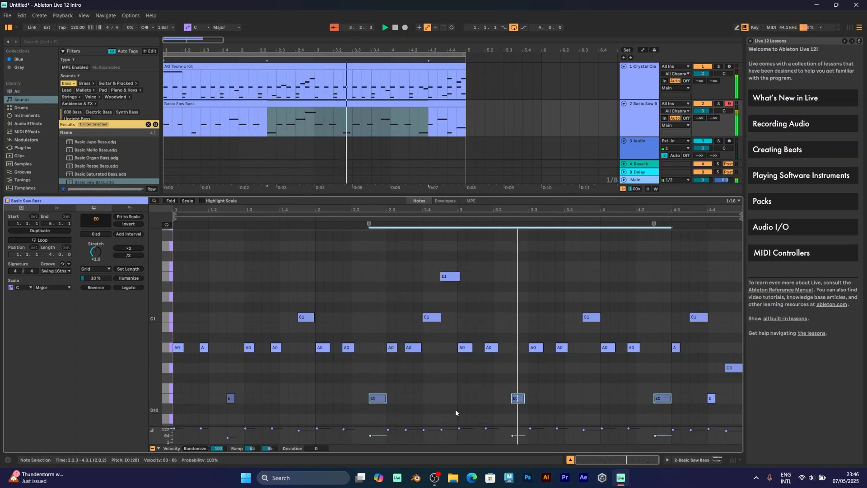
Delete the four added E0 notes at 1.2.3, 2.2.3, 3.2.3 and 4.2.3, and stop playback.
left_click_drag(208, 383, 675, 409)
key("Delete")
key("space")
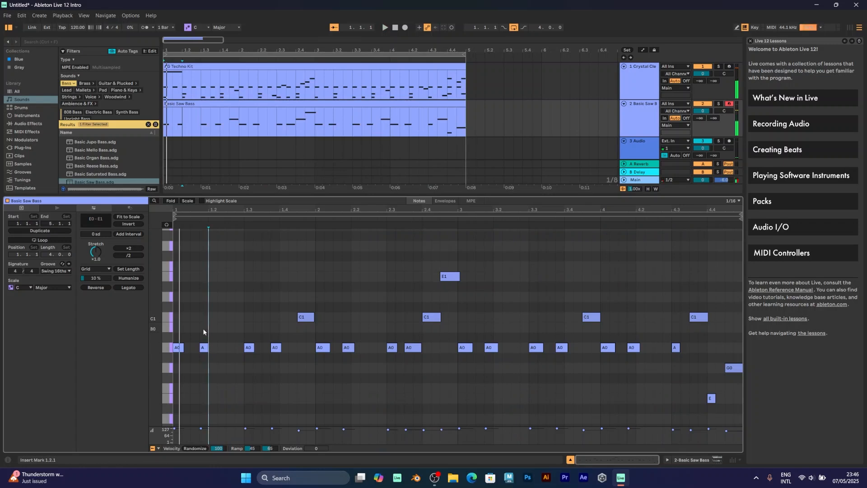
Extend the A0 notes at 1.1.4, 2.1.4, 3.1.4 and 4.1.4 together to about four to five sixteenths each.
left_click(203, 348)
left_click_drag(203, 337, 214, 366)
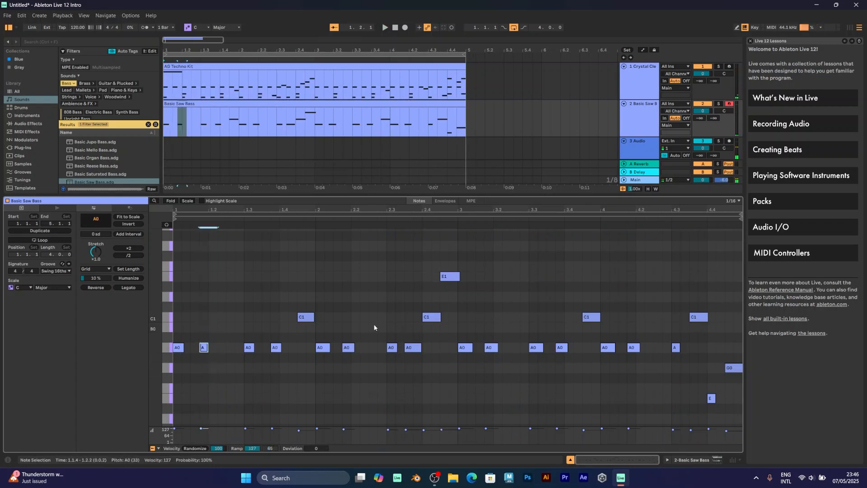
left_click(349, 348, "shift")
left_click(492, 347, "shift")
left_click(645, 340, "shift")
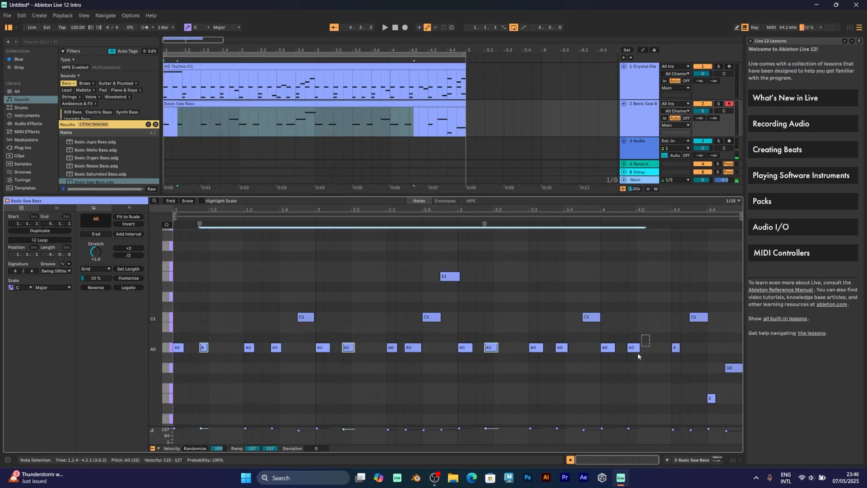
left_click_drag(655, 347, 666, 347)
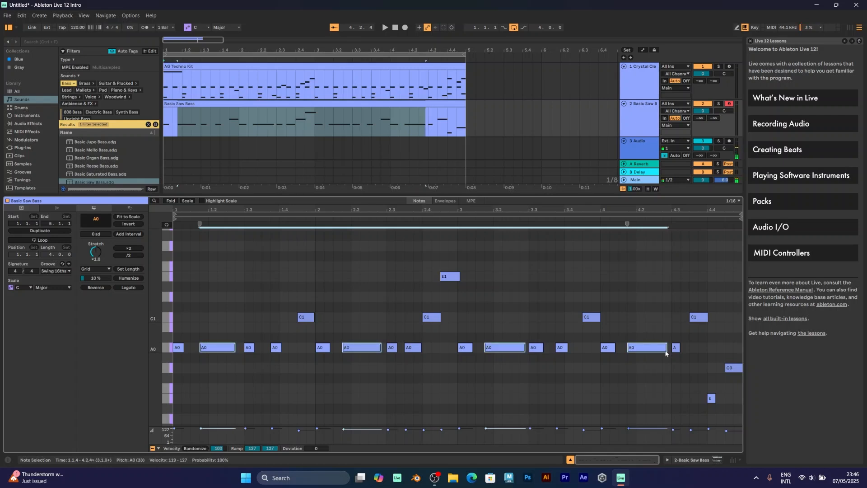
left_click_drag(524, 347, 528, 347)
Play the loop and lower the velocities of the four extended A0 notes to about 92–99.
key("space")
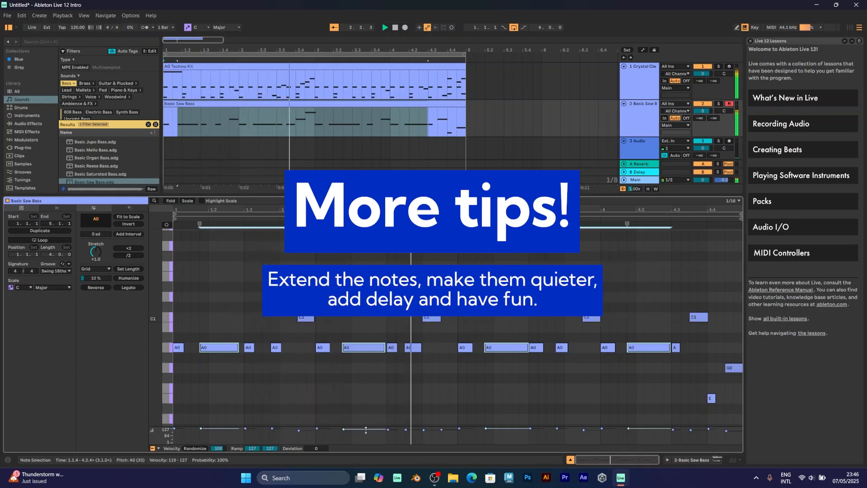
left_click_drag(366, 429, 371, 433)
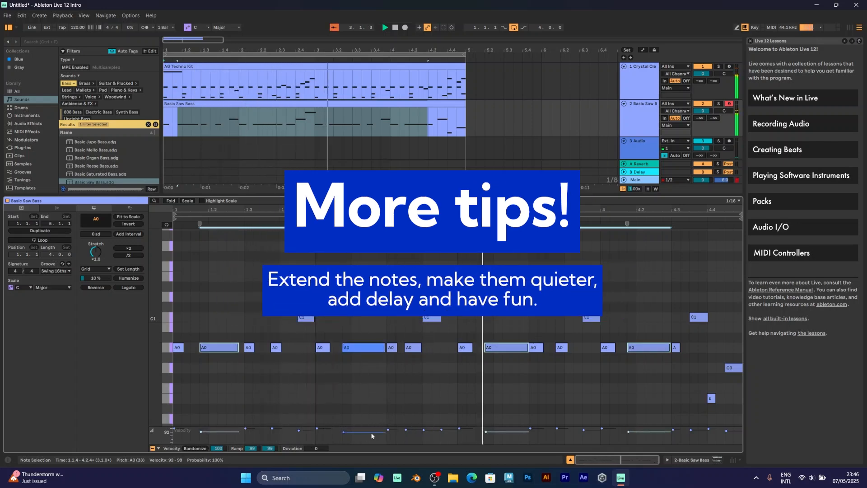
left_click(494, 375)
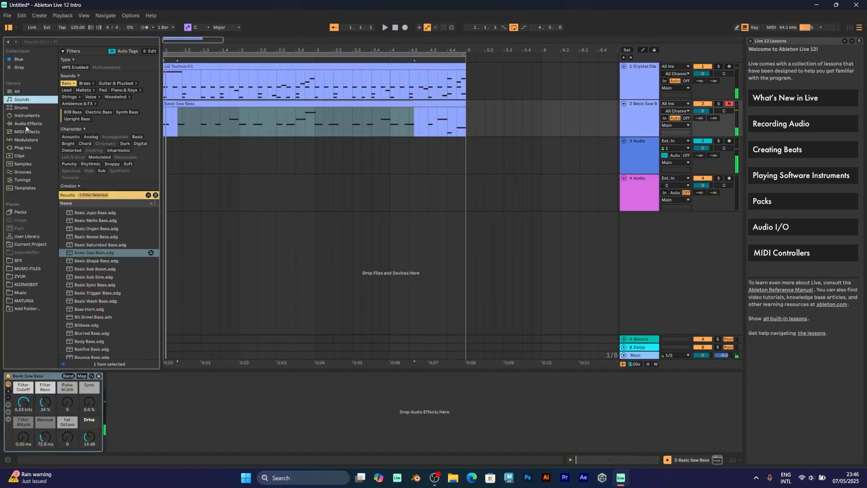
Add the Delay audio effect after Basic Saw Bass in the bass track's device chain.
left_click(27, 124)
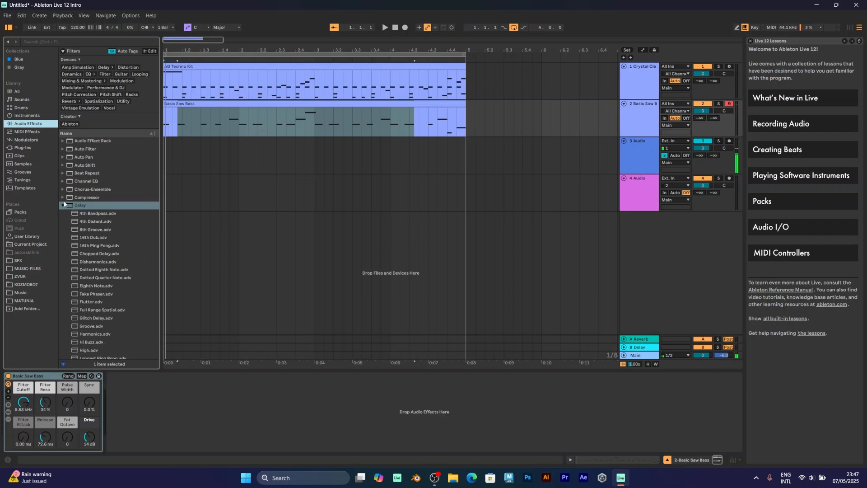
left_click_drag(71, 218, 198, 410)
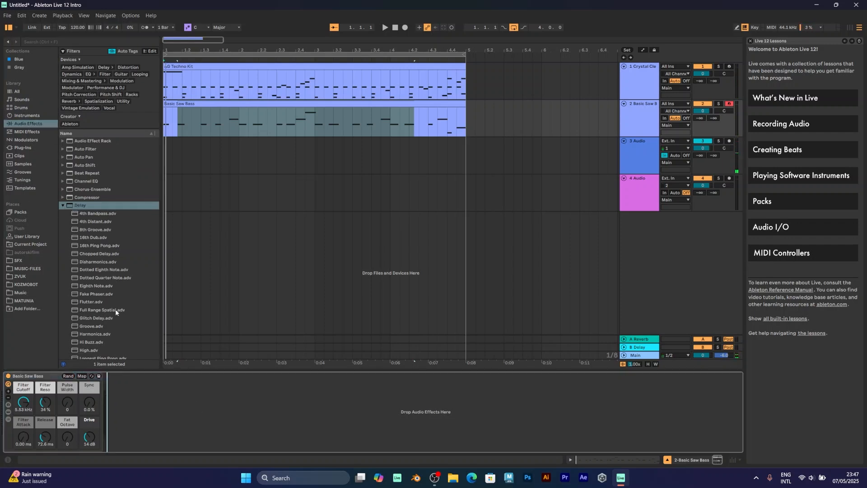
left_click(186, 104)
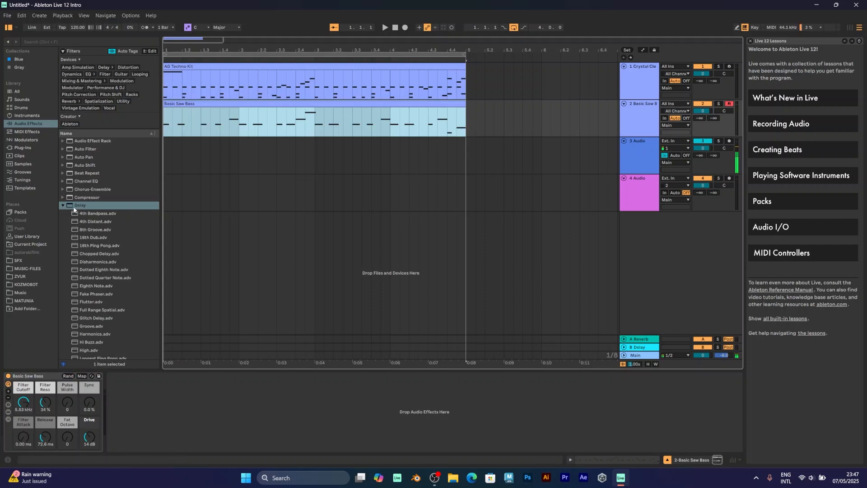
left_click_drag(70, 209, 170, 405)
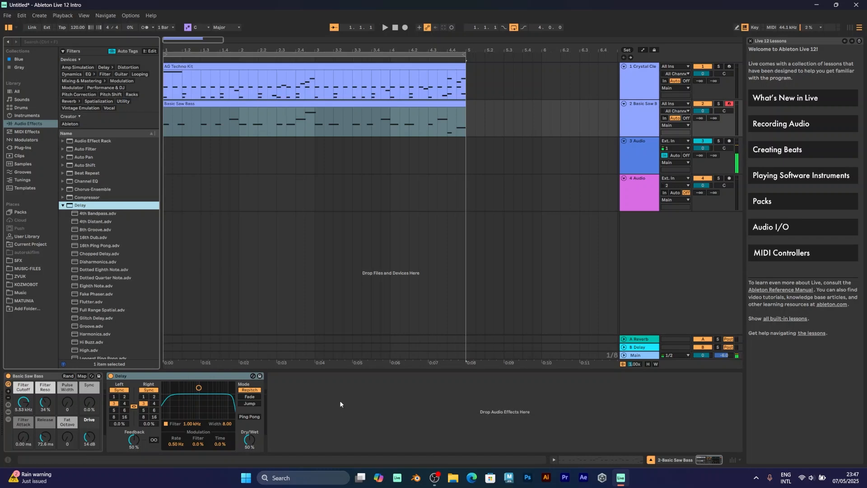
Set the bass Delay's feedback to 21% and its time to 4 sixteenths, play the loop, and turn off the bass track's solo.
key("space")
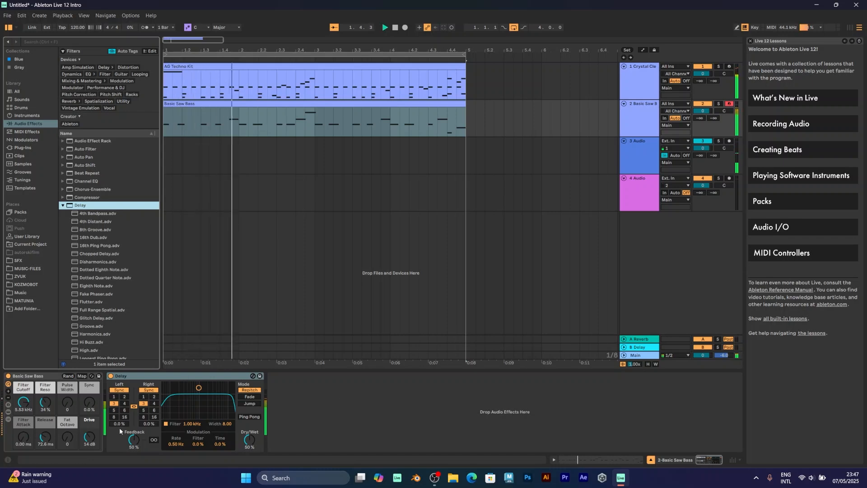
left_click_drag(135, 441, 135, 449)
left_click(125, 404)
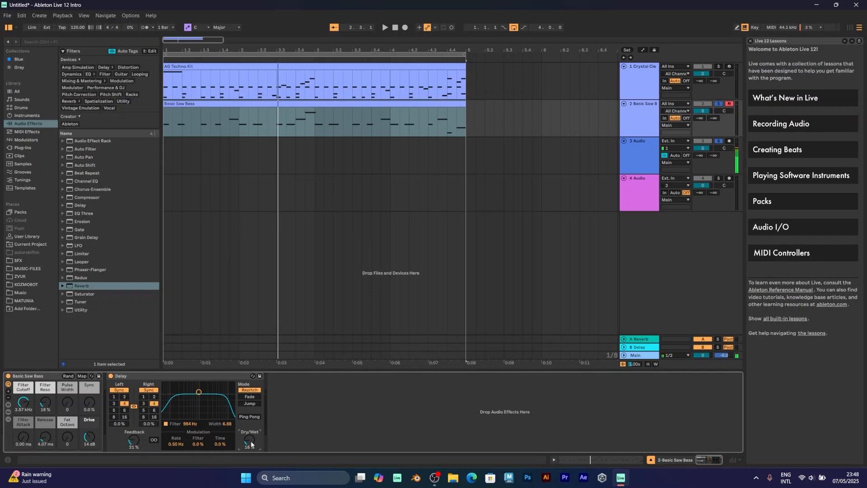
key("space")
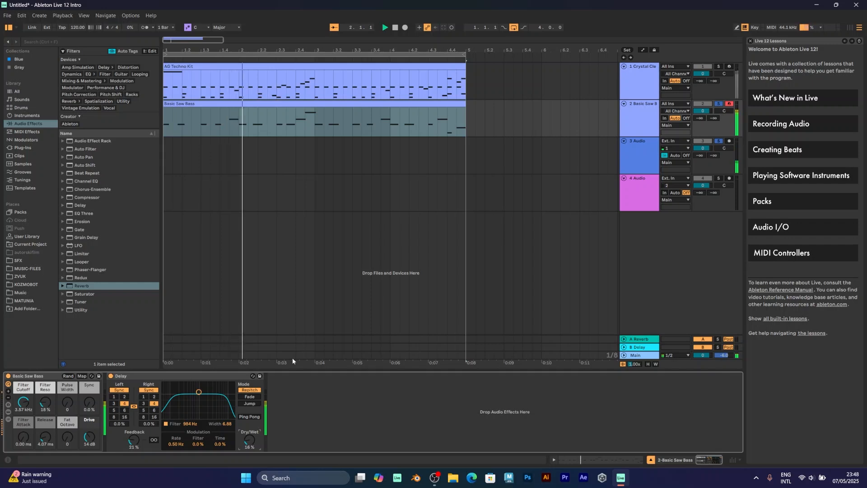
left_click(719, 105)
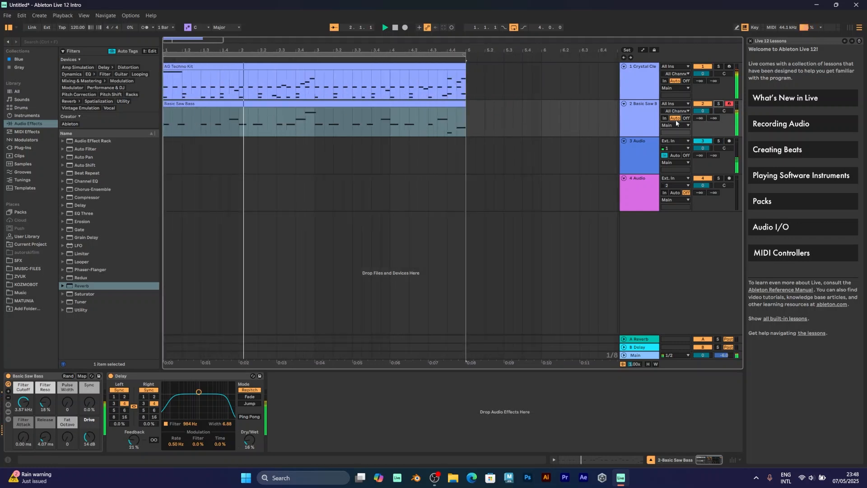
left_click(644, 125)
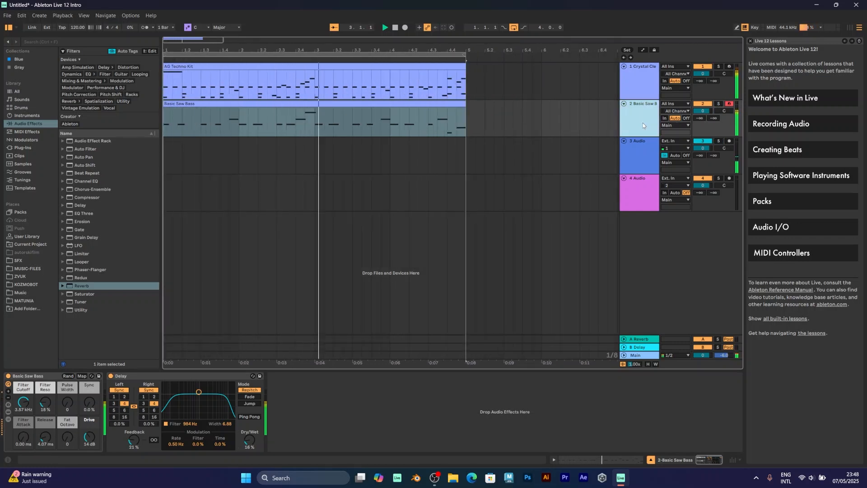
right_click(643, 123)
right_click(636, 123)
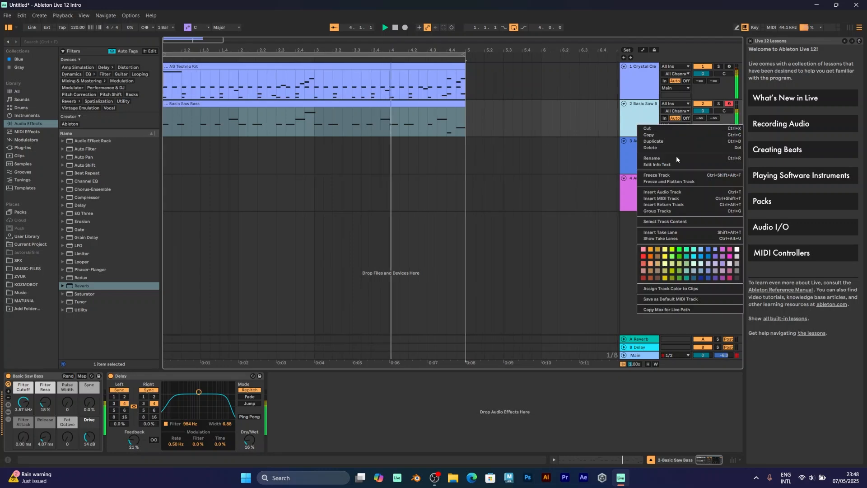
left_click(629, 123)
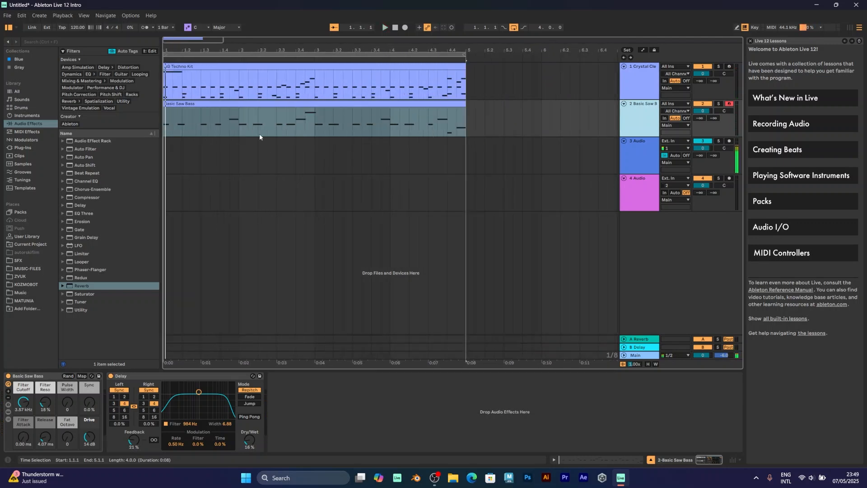
left_click(315, 127)
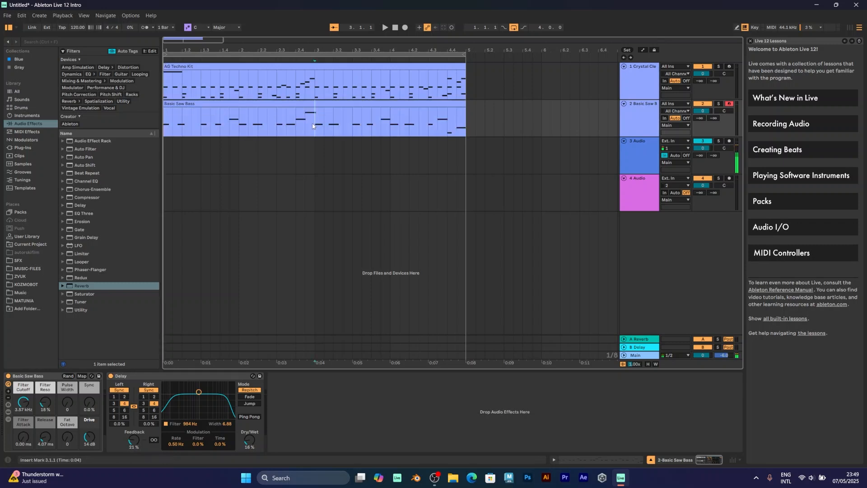
left_click(640, 132)
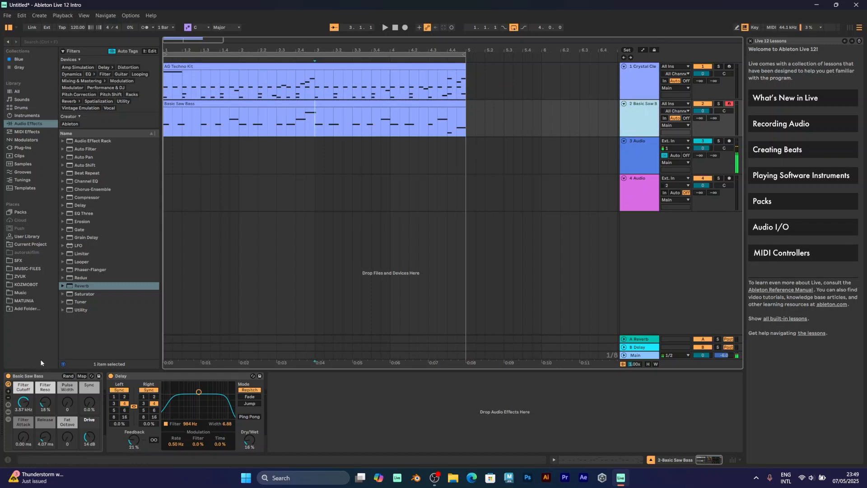
left_click(22, 377)
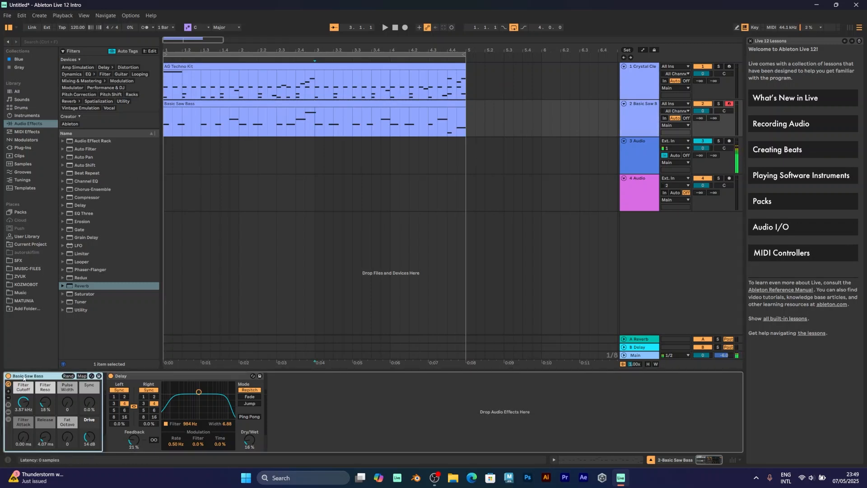
Raise the Crystal Clear Kit's Squash macro while the loop plays, and select the Hihat Foot and Snare Combo pads.
left_click(644, 90)
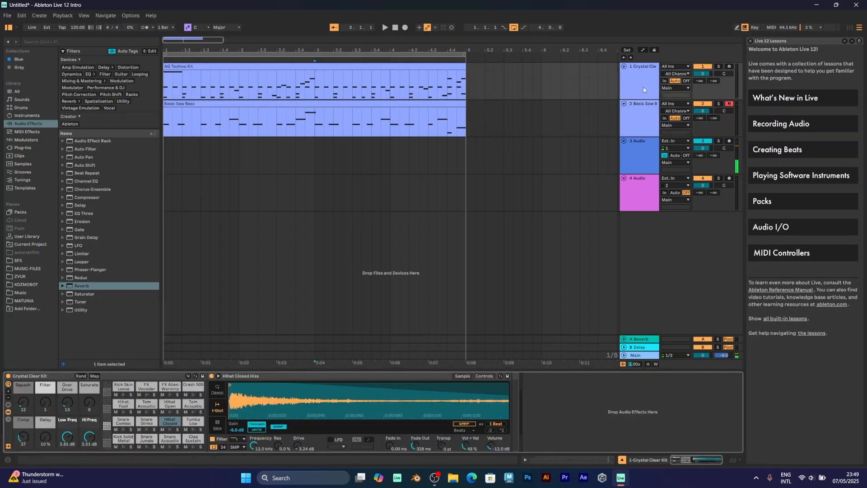
left_click(18, 163)
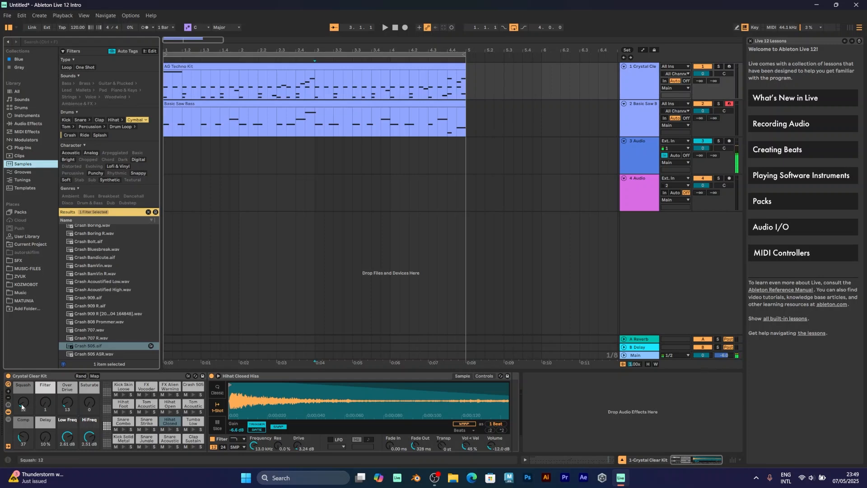
key("space")
left_click_drag(23, 408, 23, 389)
left_click(125, 404)
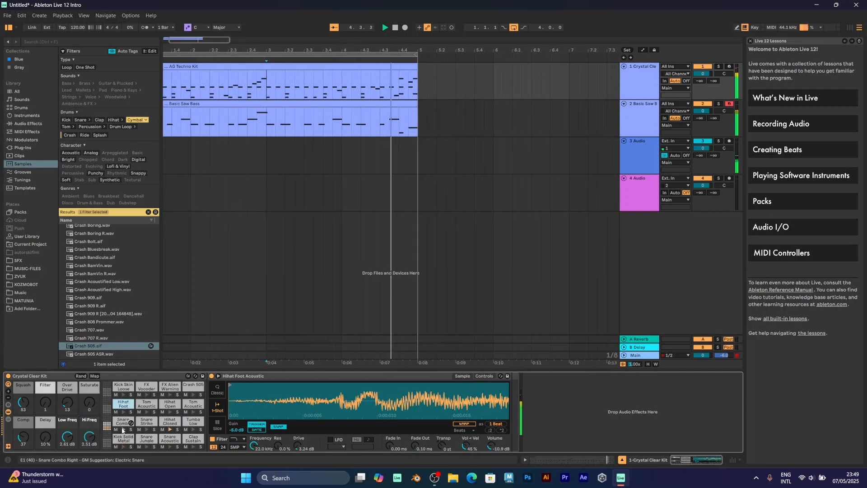
left_click(127, 425)
Set the kit's Over Drive macro to 78, and sweep its Filter macro to 73 and back down to 0.
left_click_drag(67, 402, 45, 371)
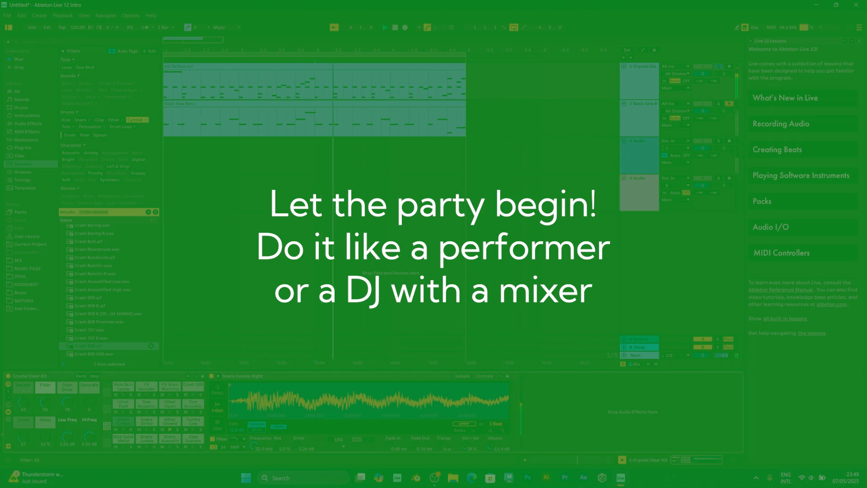
left_click_drag(45, 403, 44, 411)
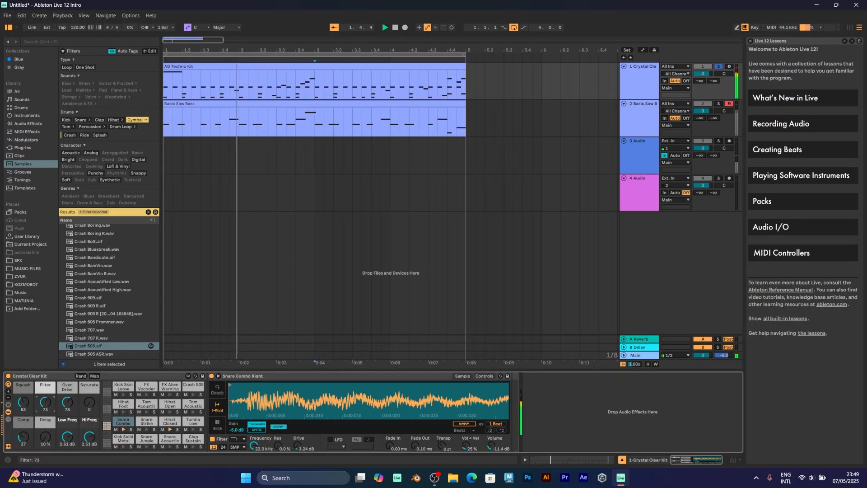
left_click_drag(45, 402, 45, 436)
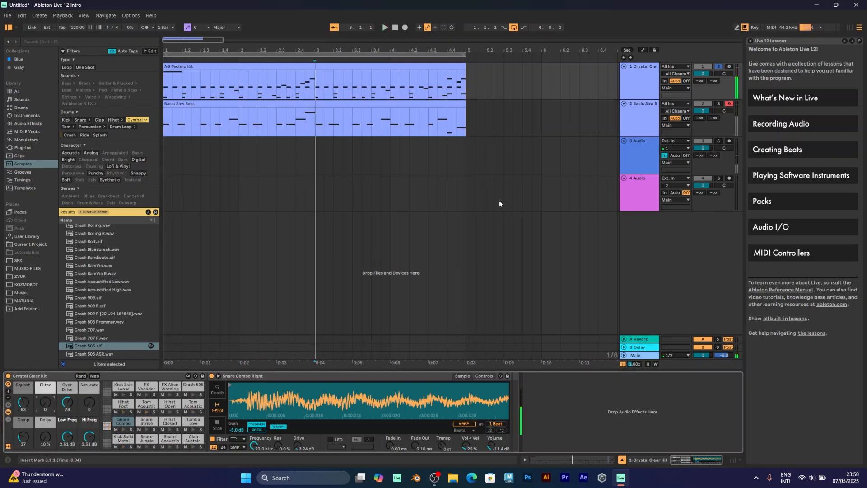